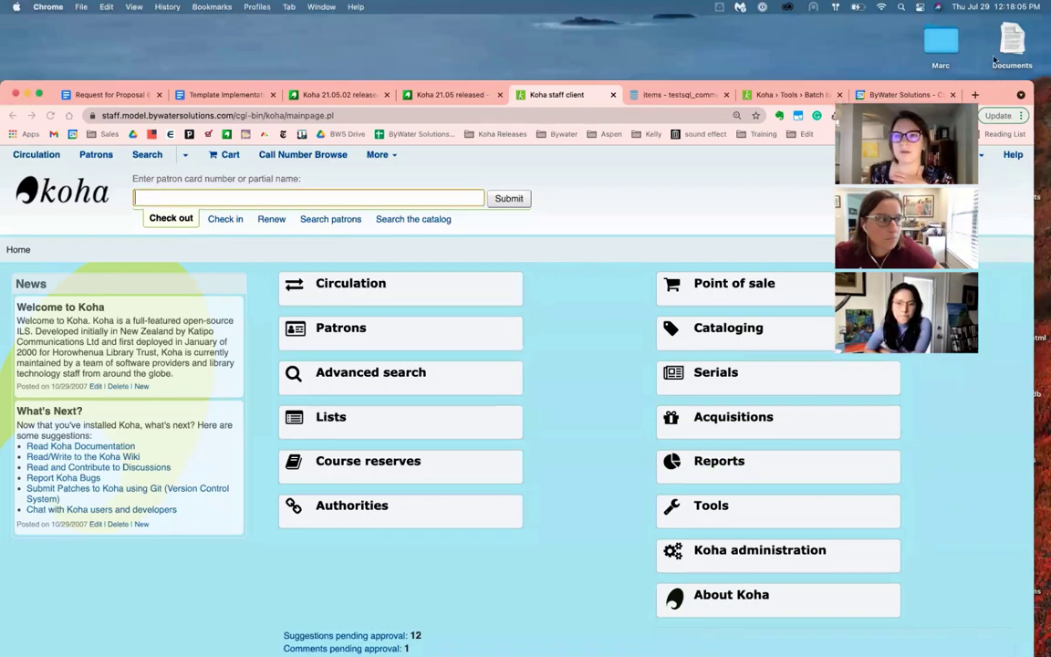
- Open the Batch item modification tool and load the item with barcode 314542
{"action": "left_click_drag", "start_coordinate": [990, 87], "coordinate": [1000, 34]}
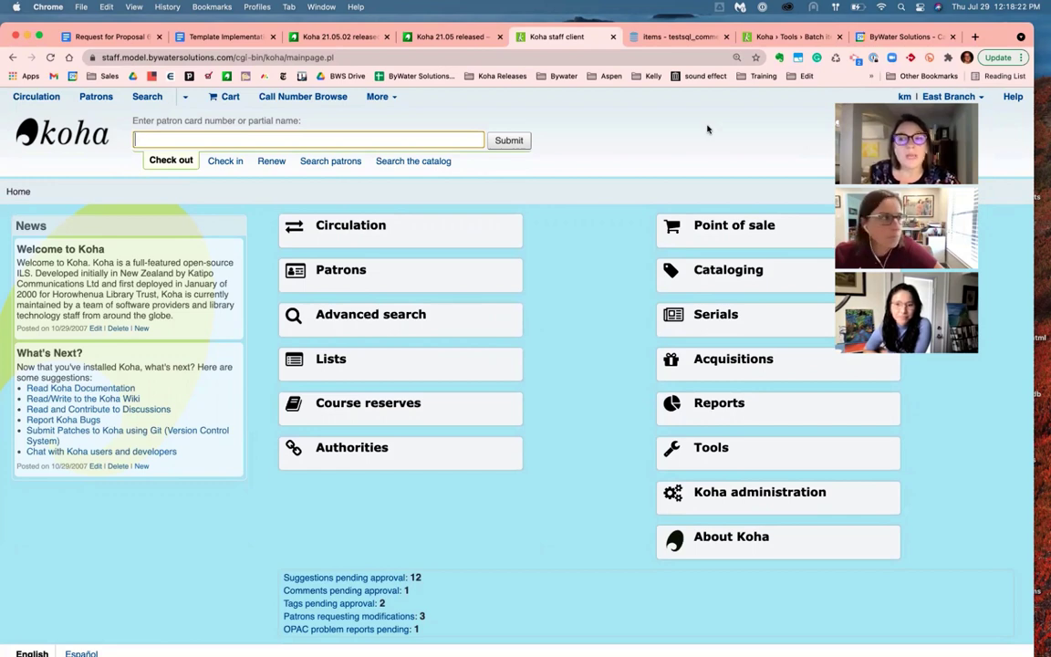
{"action": "left_click", "coordinate": [751, 459]}
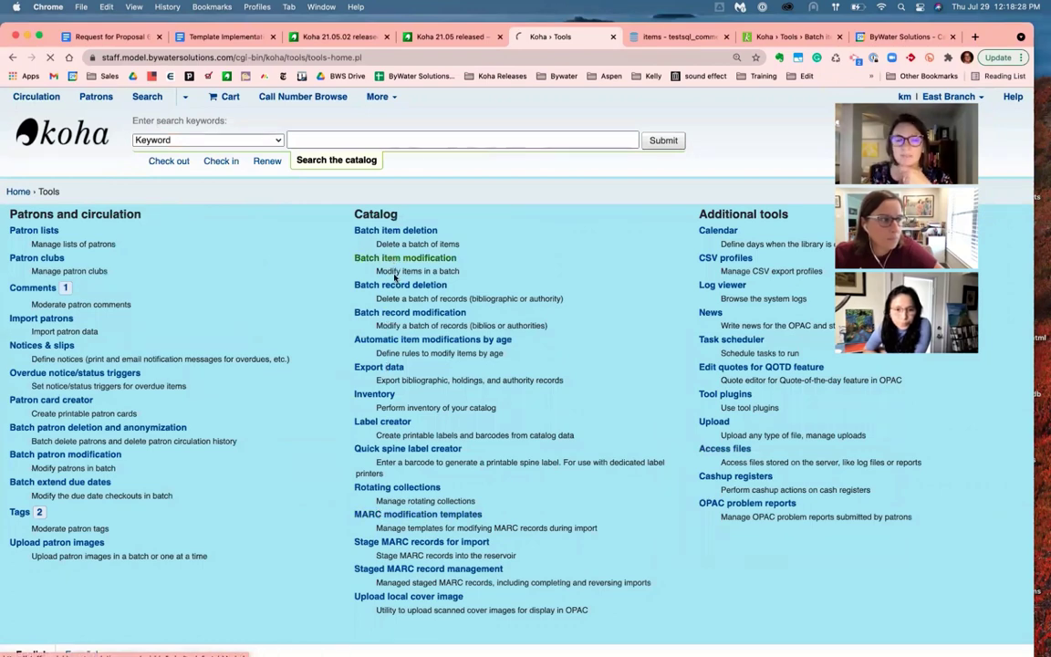
{"action": "left_click", "coordinate": [393, 367]}
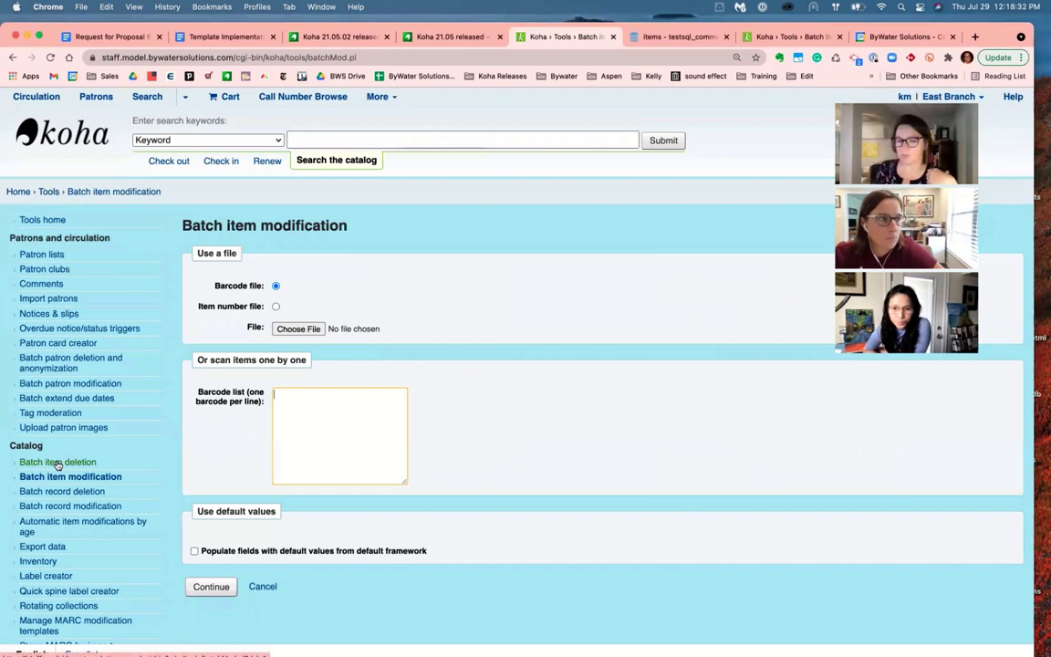
{"action": "type", "text": "314542"}
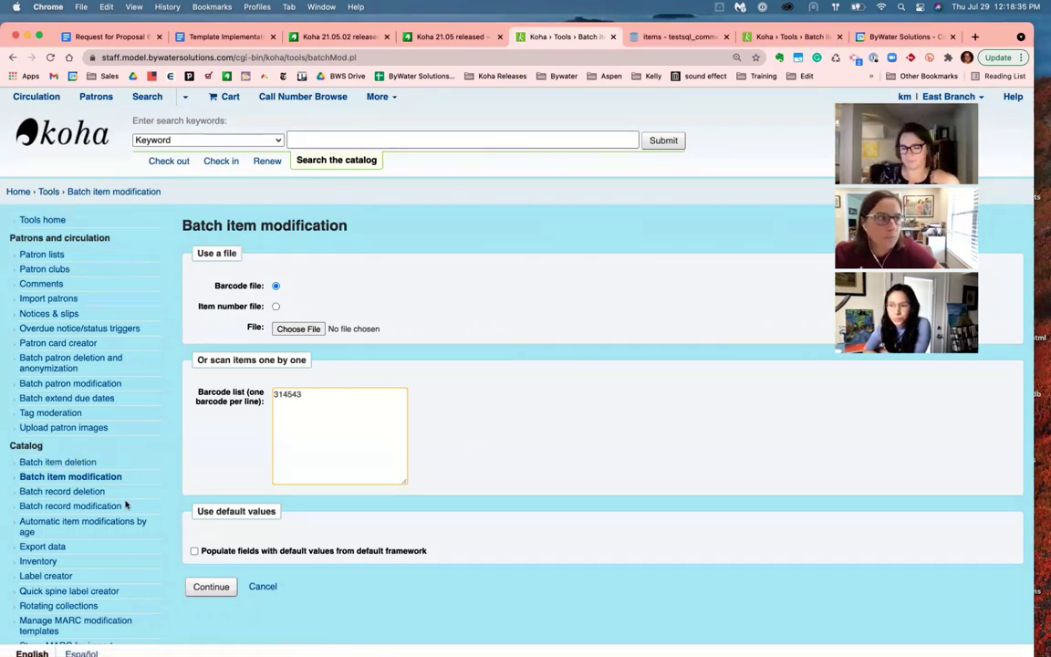
{"action": "left_click", "coordinate": [211, 587]}
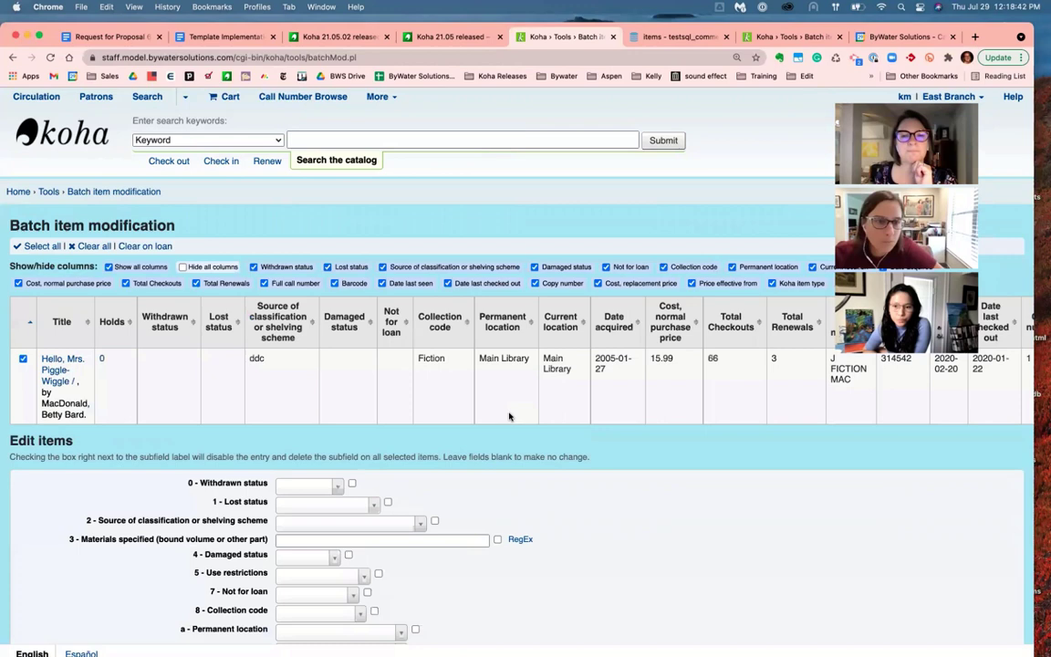
- Switch the item's z - Public note field to regex substitution
{"action": "scroll", "coordinate": [509, 416], "scroll_direction": "down", "scroll_amount": 3}
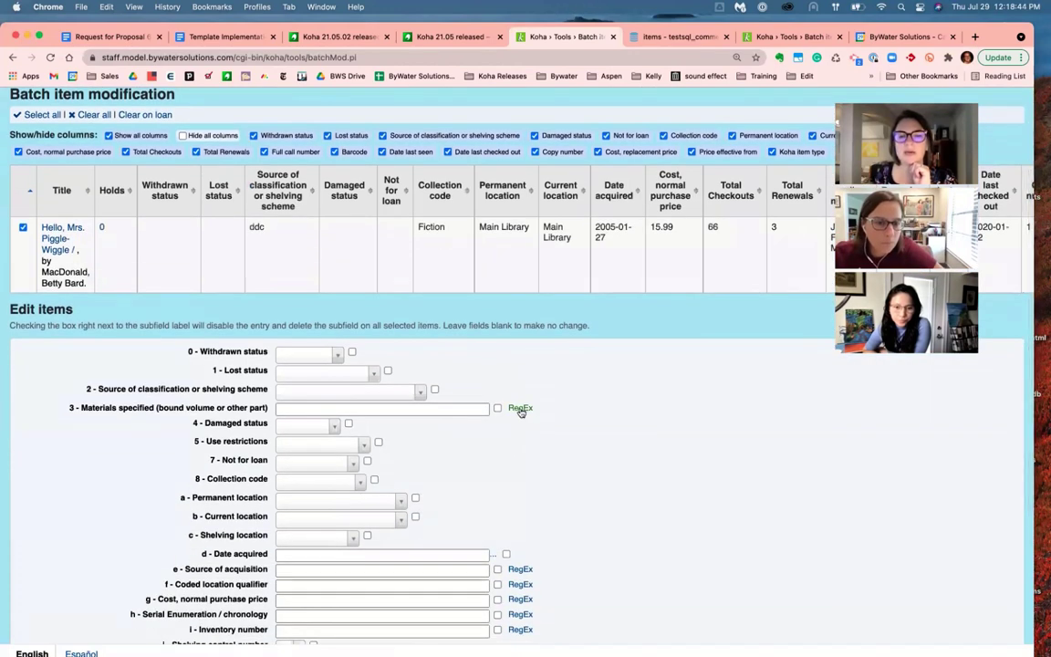
{"action": "scroll", "coordinate": [592, 419], "scroll_direction": "down", "scroll_amount": 2}
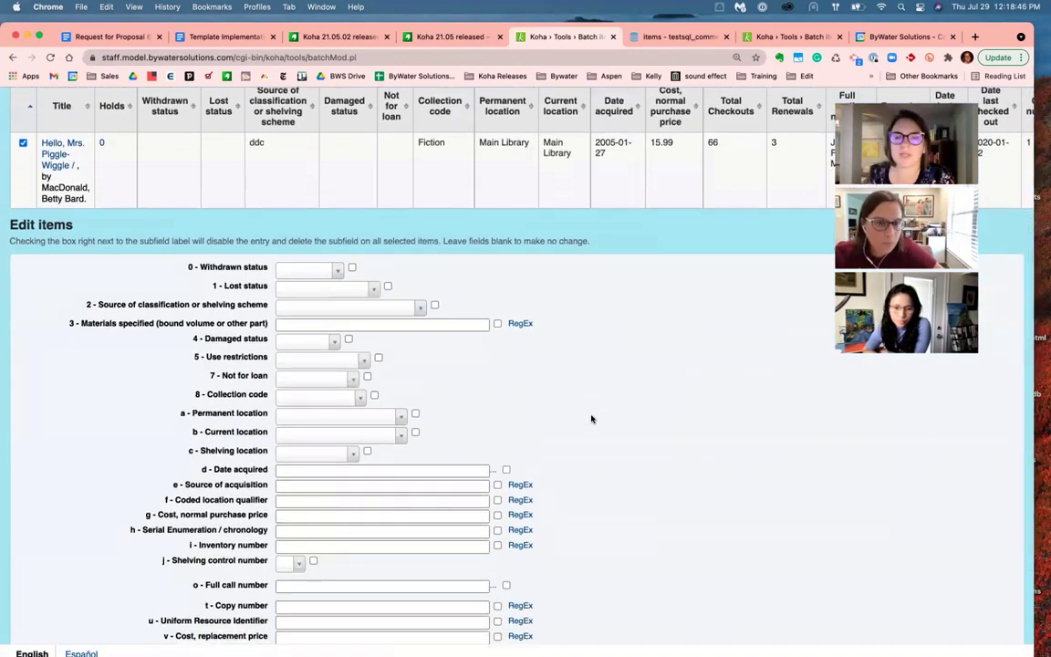
{"action": "scroll", "coordinate": [525, 394], "scroll_direction": "down", "scroll_amount": 2}
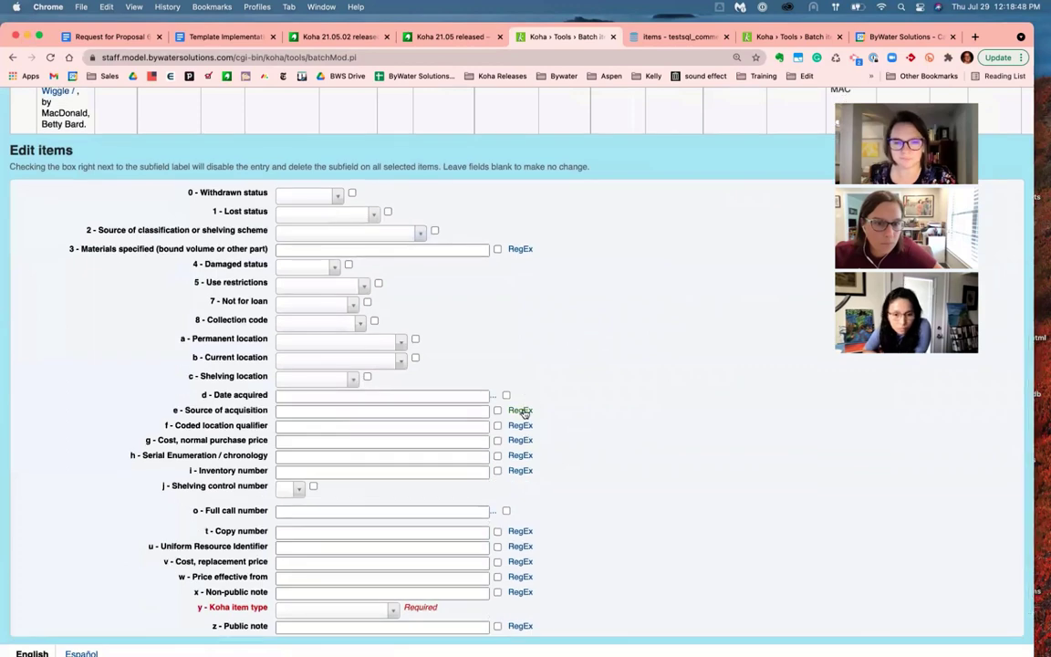
{"action": "scroll", "coordinate": [566, 415], "scroll_direction": "down", "scroll_amount": 2}
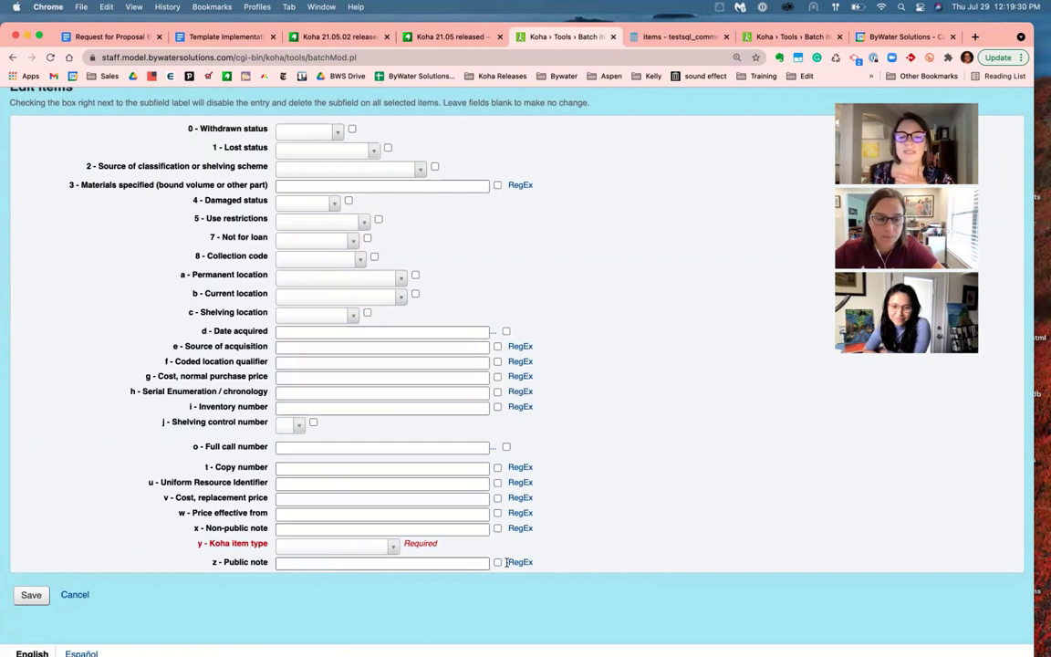
{"action": "left_click", "coordinate": [520, 562]}
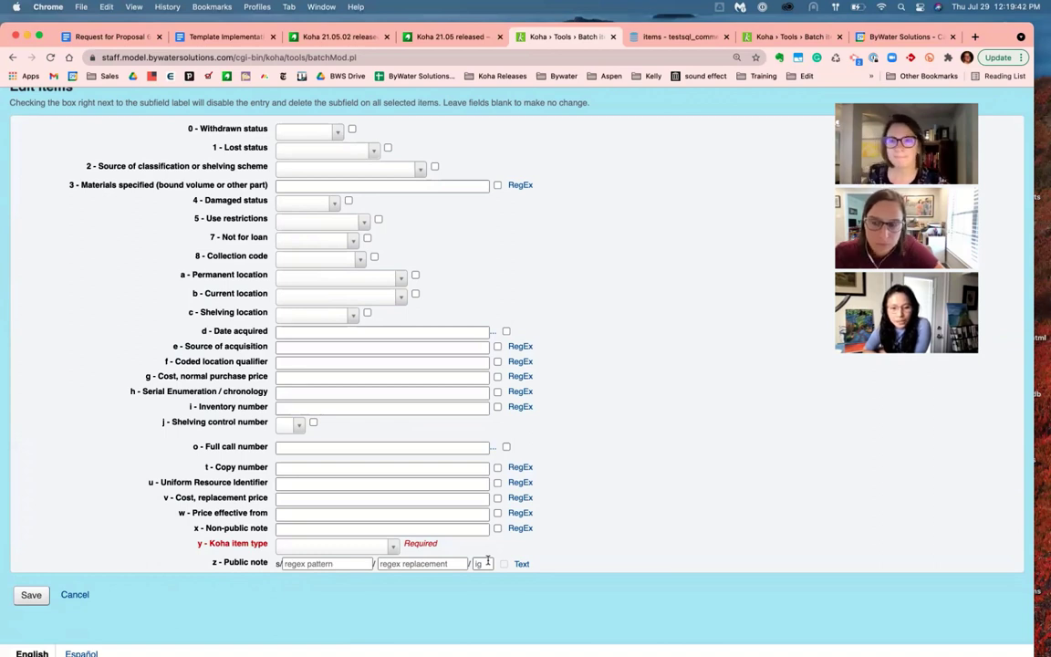
{"action": "left_click", "coordinate": [295, 564]}
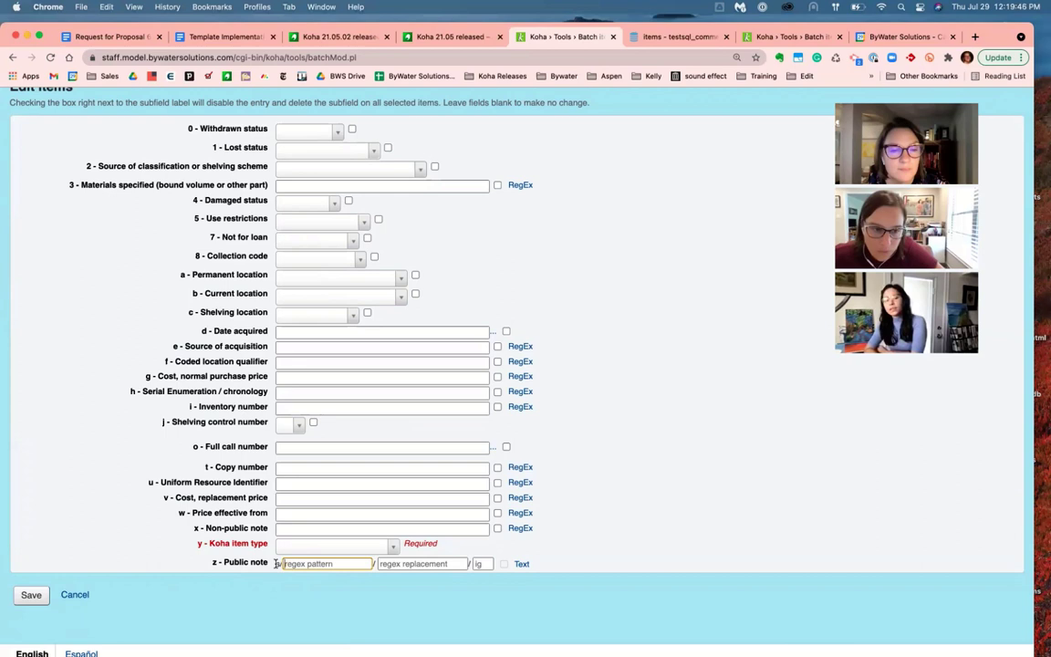
{"action": "double_click", "coordinate": [277, 564]}
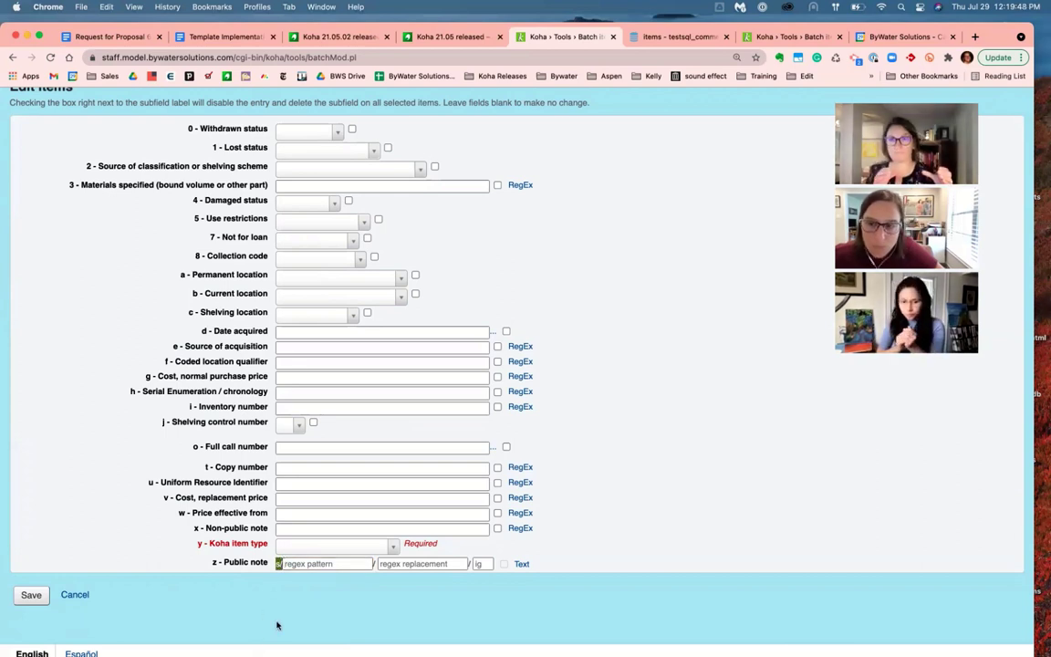
{"action": "left_click", "coordinate": [393, 565]}
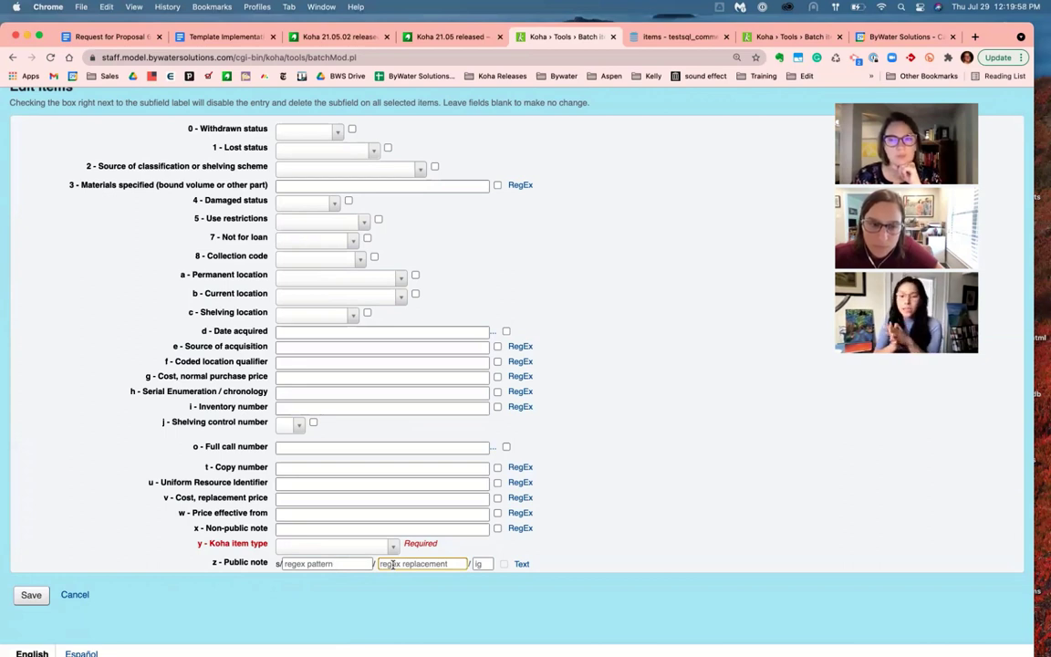
{"action": "left_click", "coordinate": [482, 565]}
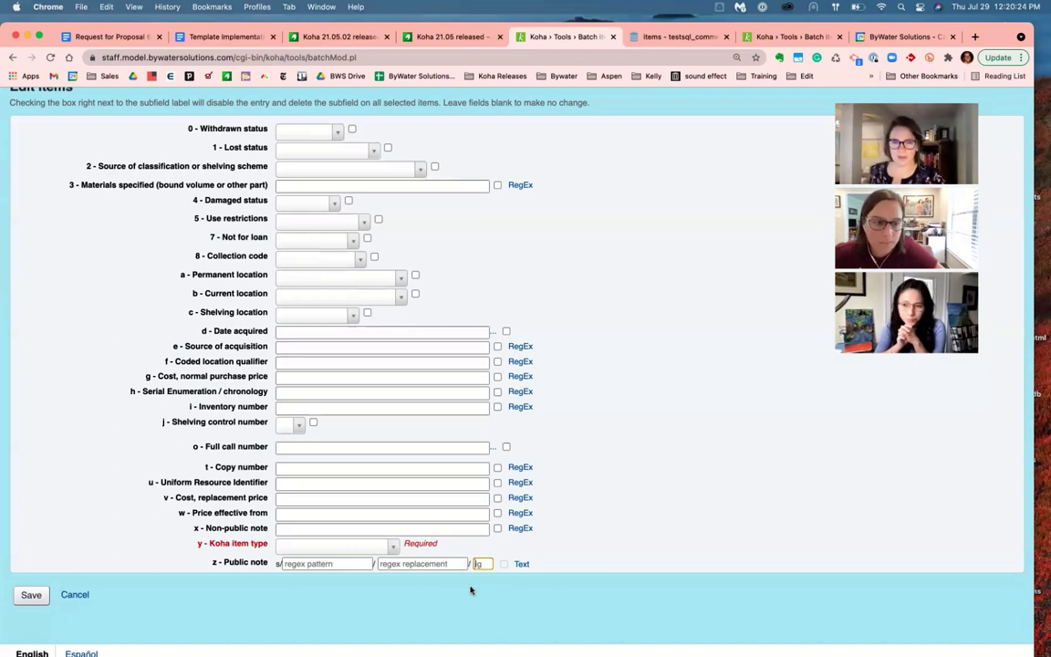
- Enter $ as the regex pattern for the public note, in place of a first try with ^
{"action": "left_click", "coordinate": [321, 564]}
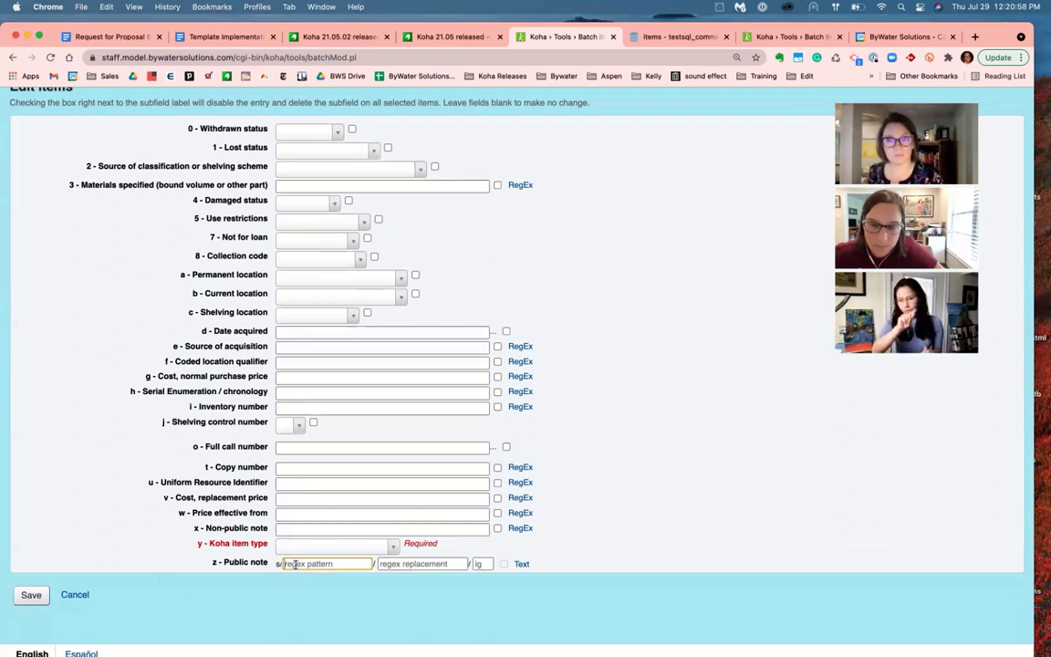
{"action": "type", "text": "^"}
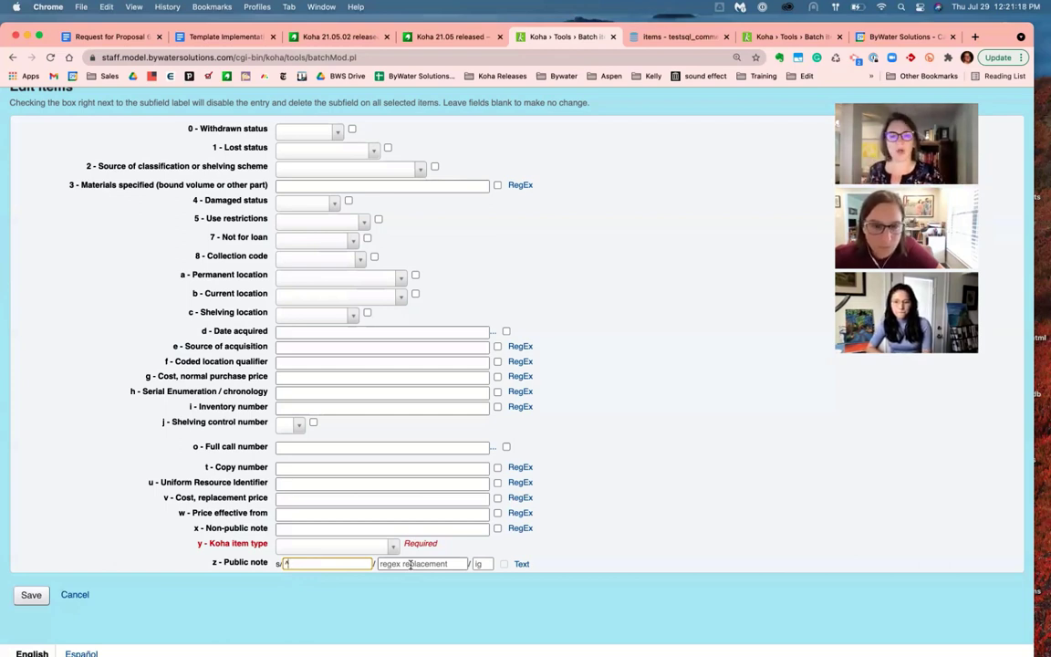
{"action": "key", "text": "BackSpace"}
{"action": "type", "text": "$"}
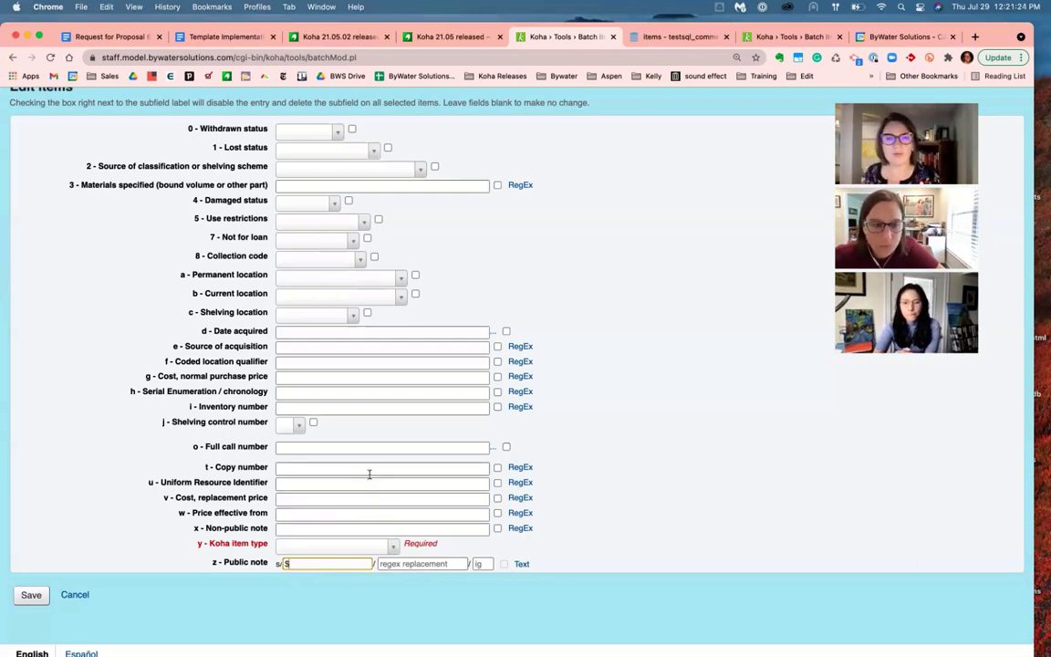
- Check the item's existing public note, enter "ALA Pick 2021" as the regex replacement, and save the batch modification
{"action": "scroll", "coordinate": [370, 474], "scroll_direction": "up", "scroll_amount": 2}
{"action": "scroll", "coordinate": [370, 474], "scroll_direction": "up", "scroll_amount": 3}
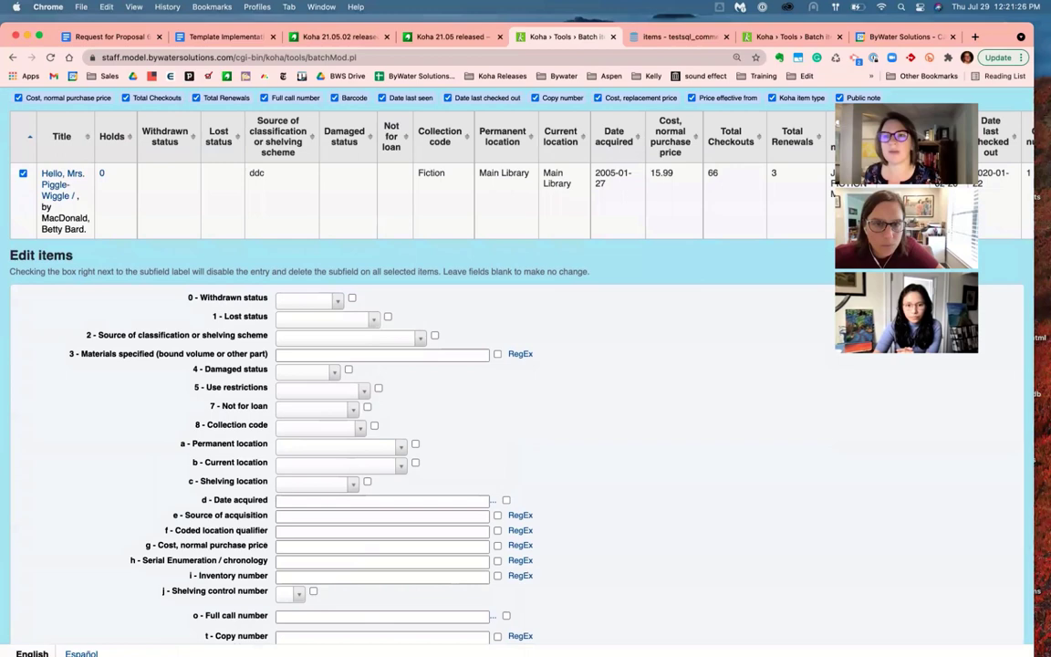
{"action": "left_click_drag", "start_coordinate": [931, 103], "coordinate": [137, 109]}
{"action": "scroll", "coordinate": [688, 226], "scroll_direction": "right", "scroll_amount": 5}
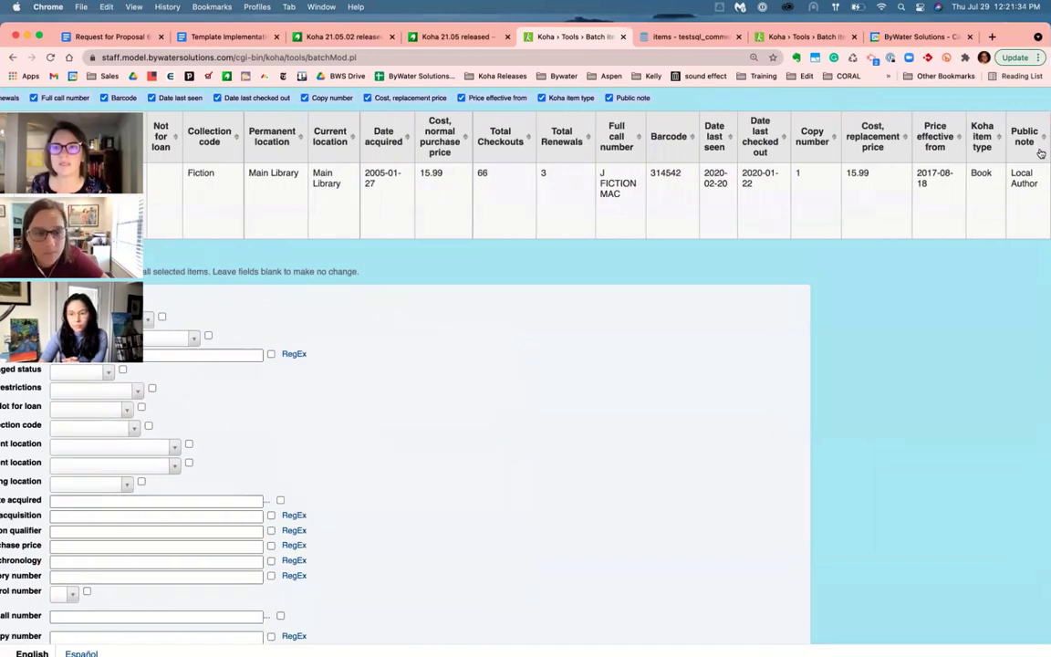
{"action": "scroll", "coordinate": [274, 521], "scroll_direction": "down", "scroll_amount": 5}
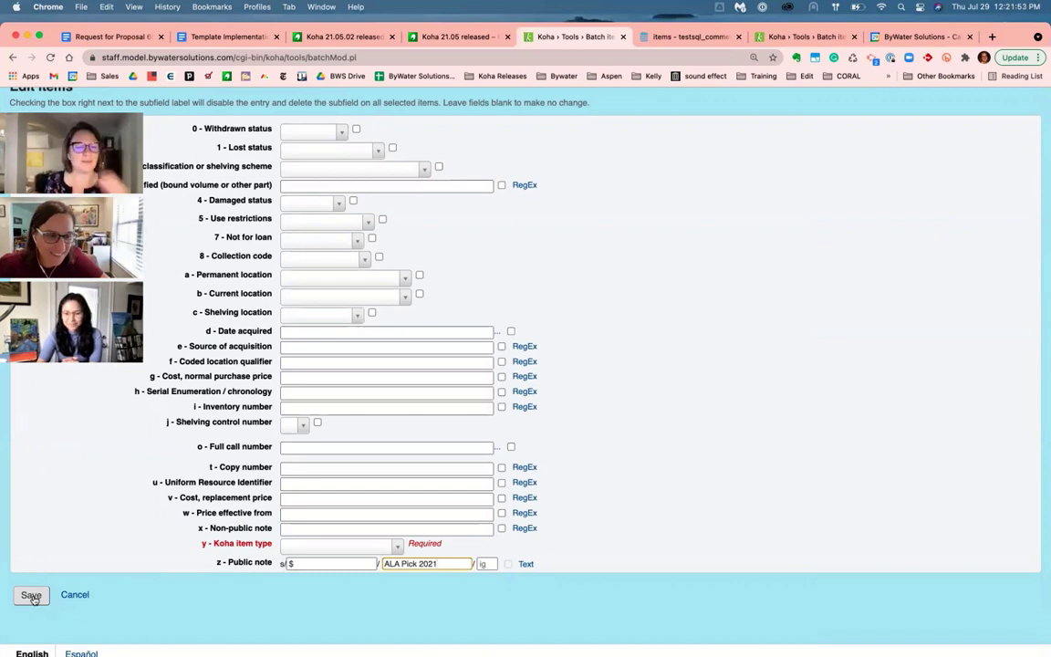
{"action": "left_click", "coordinate": [32, 596]}
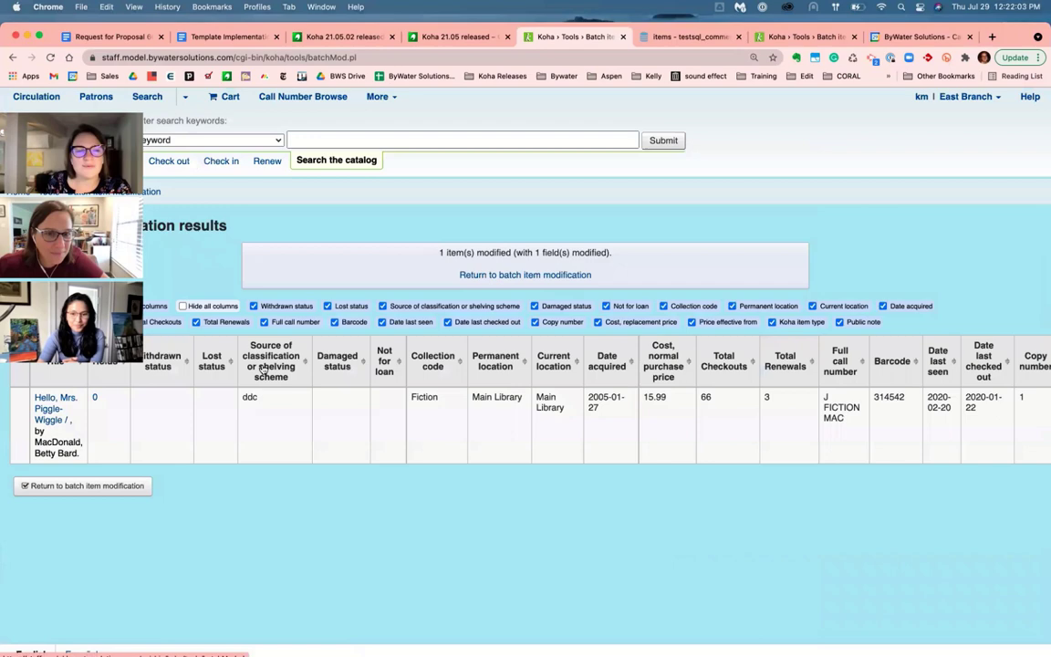
- Open the catalog record of "Hello, Mrs. Piggle-Wiggle" in a new browser tab and switch to it
{"action": "right_click", "coordinate": [50, 403]}
{"action": "left_click", "coordinate": [97, 412]}
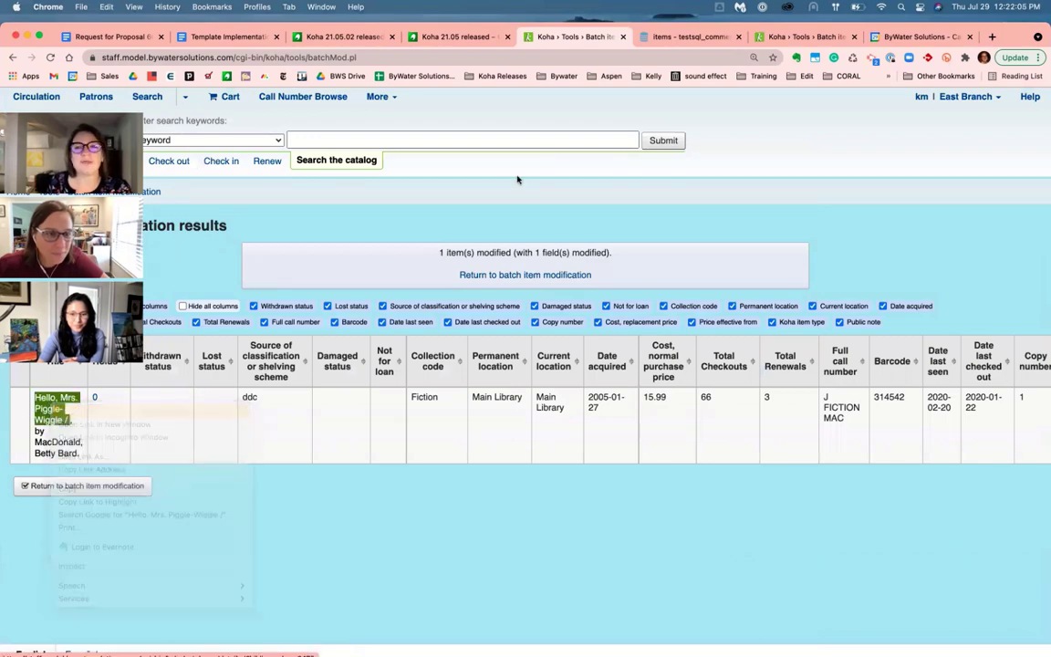
{"action": "left_click", "coordinate": [624, 36]}
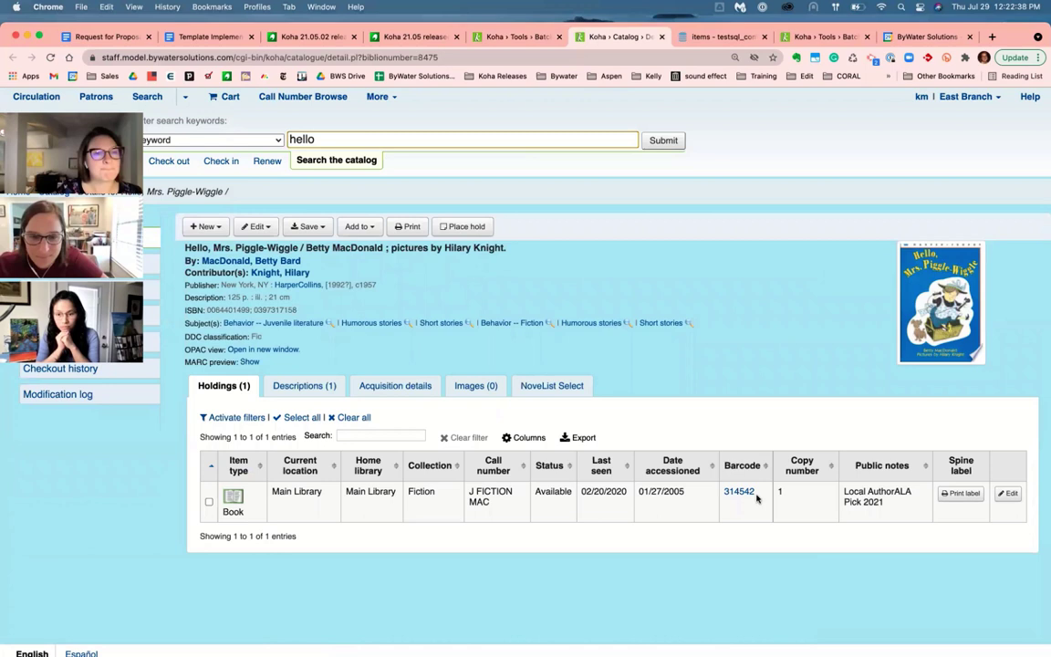
- Start a batch modification of the record's single holding and switch its public note to regex substitution
{"action": "left_click", "coordinate": [208, 503]}
{"action": "left_click", "coordinate": [566, 417]}
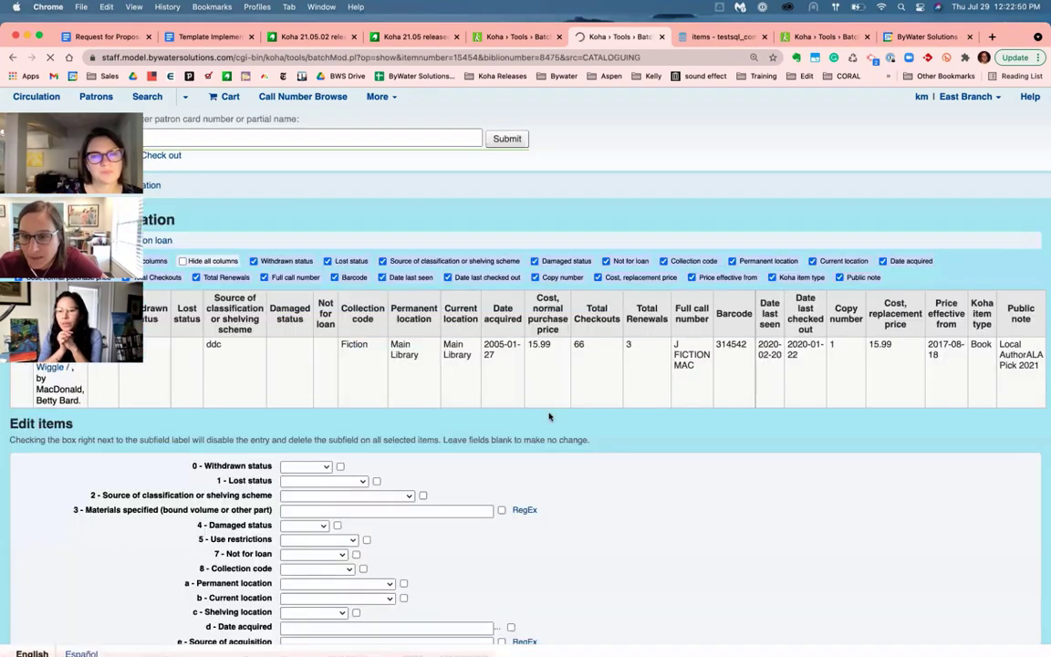
{"action": "scroll", "coordinate": [519, 454], "scroll_direction": "down", "scroll_amount": 8}
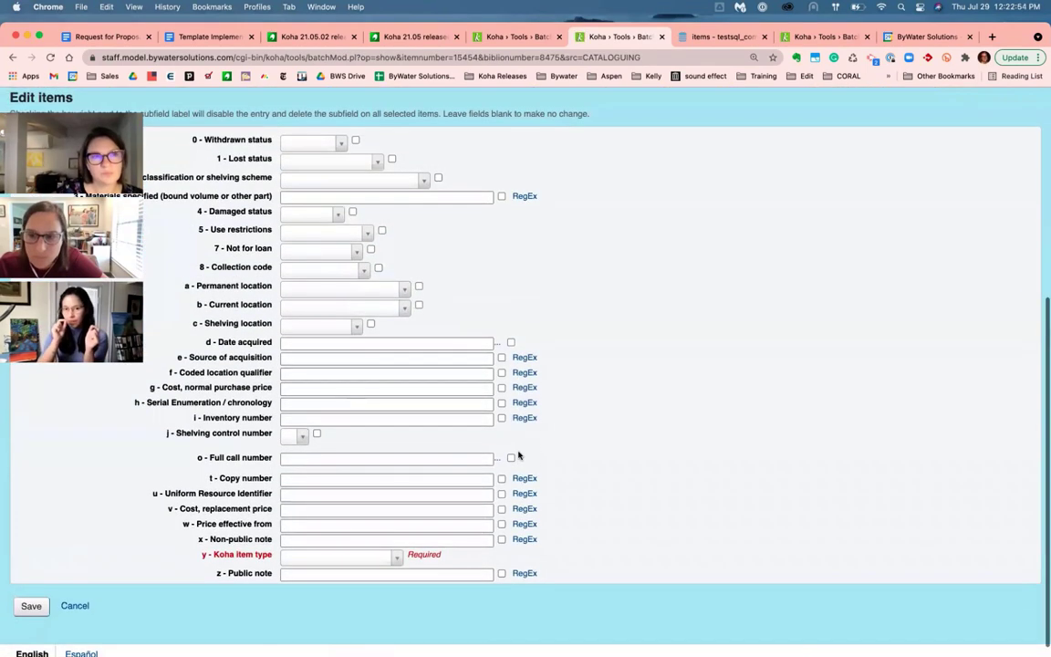
{"action": "left_click", "coordinate": [525, 574]}
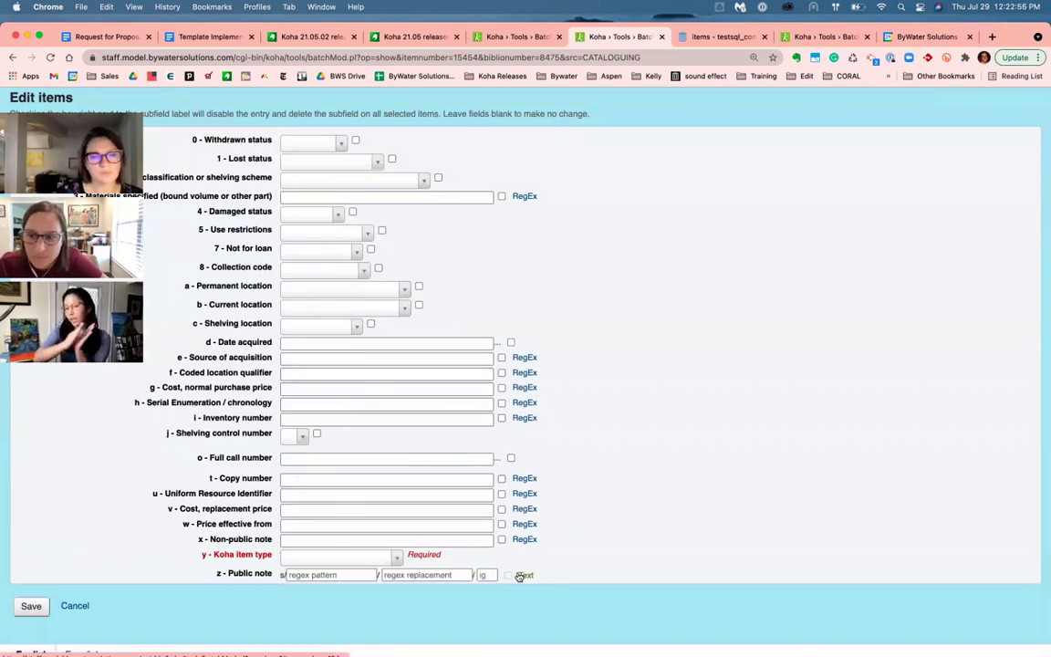
- Append " - Franklin" with a leading space to the public note, using regex pattern $, and save the modification
{"action": "left_click", "coordinate": [305, 575]}
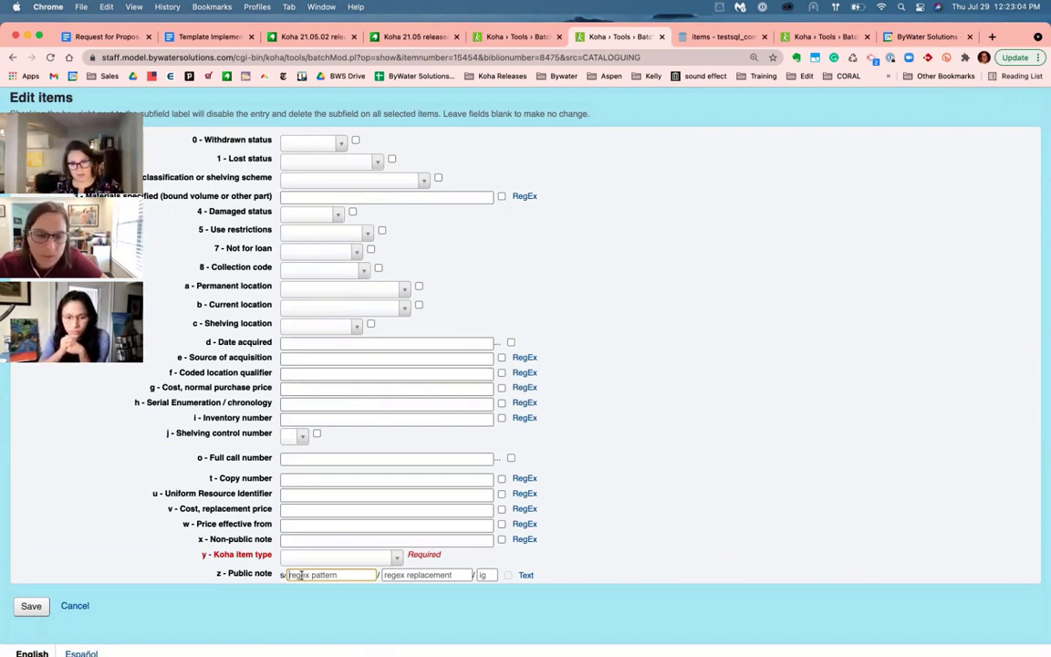
{"action": "type", "text": "$"}
{"action": "left_click", "coordinate": [392, 574]}
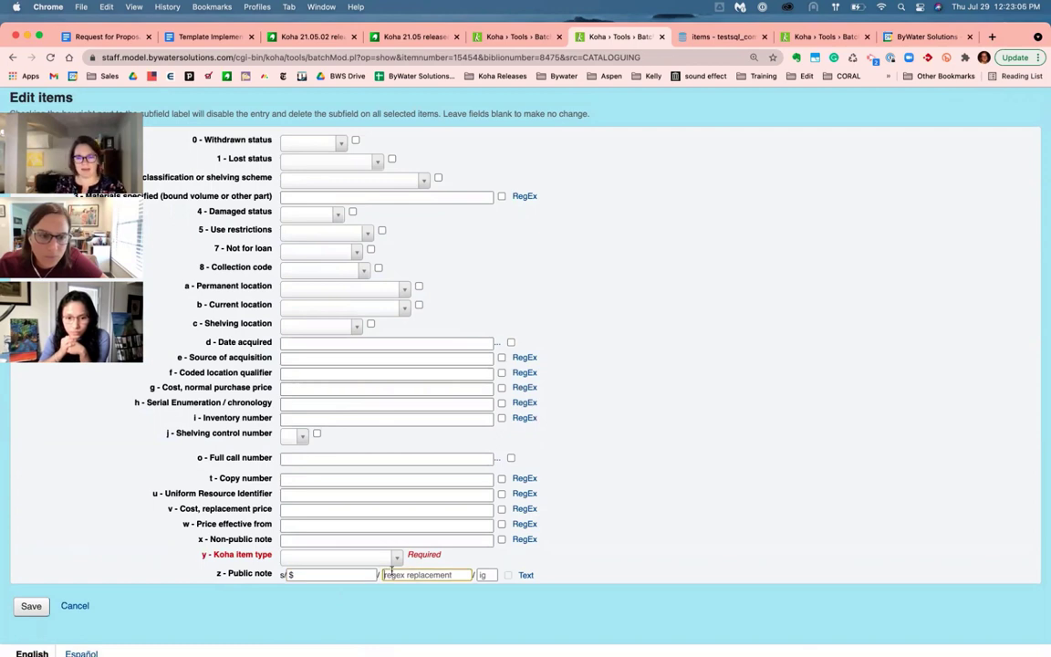
{"action": "type", "text": "-"}
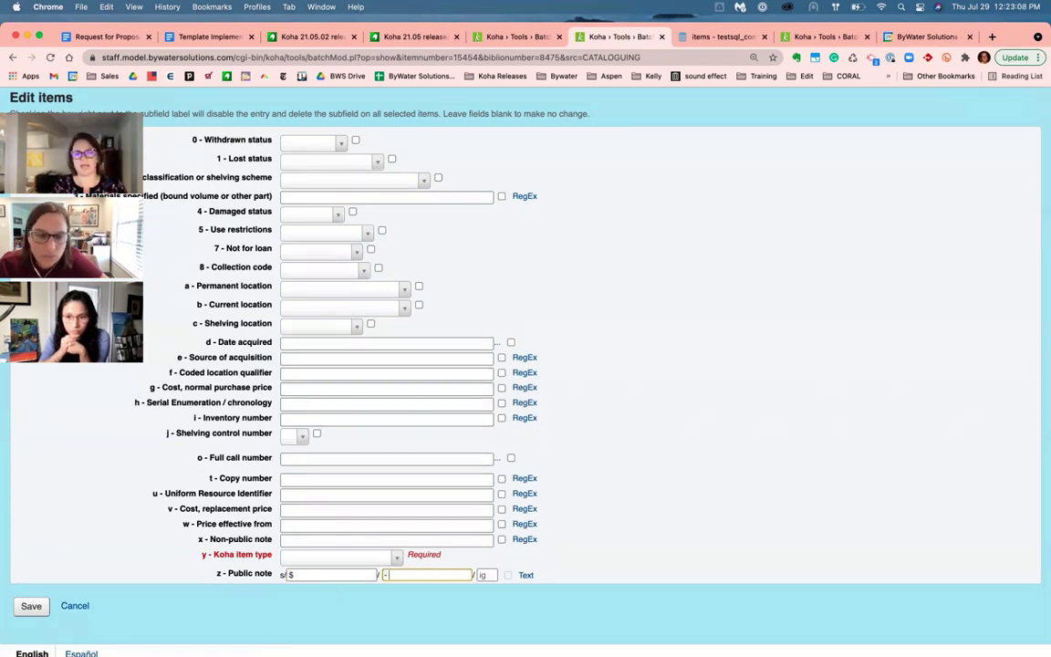
{"action": "type", "text": " Franklin"}
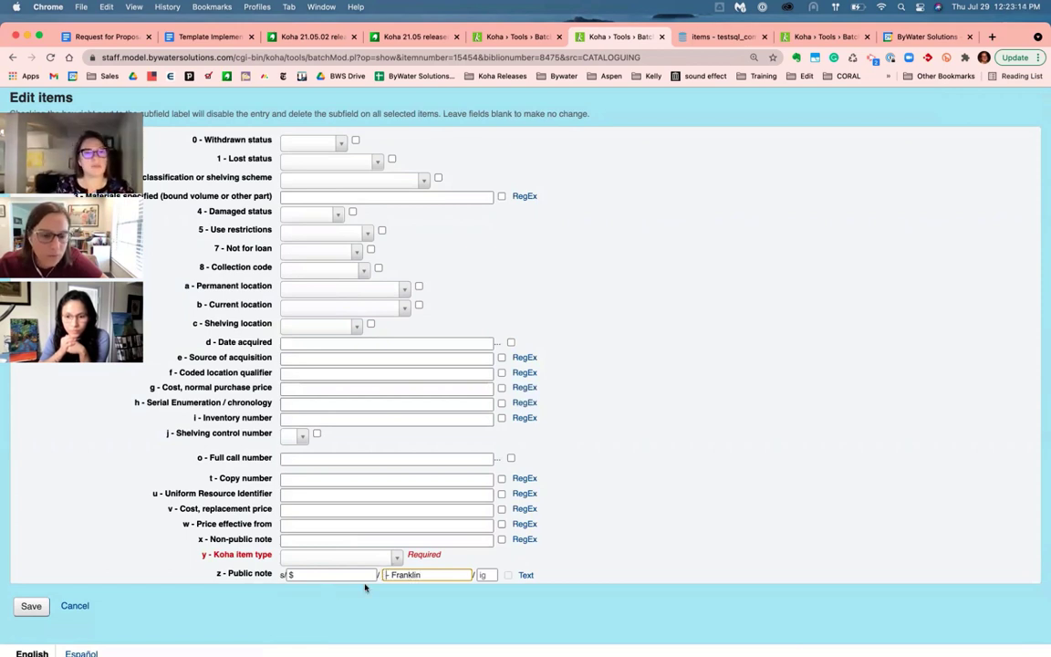
{"action": "left_click", "coordinate": [31, 607]}
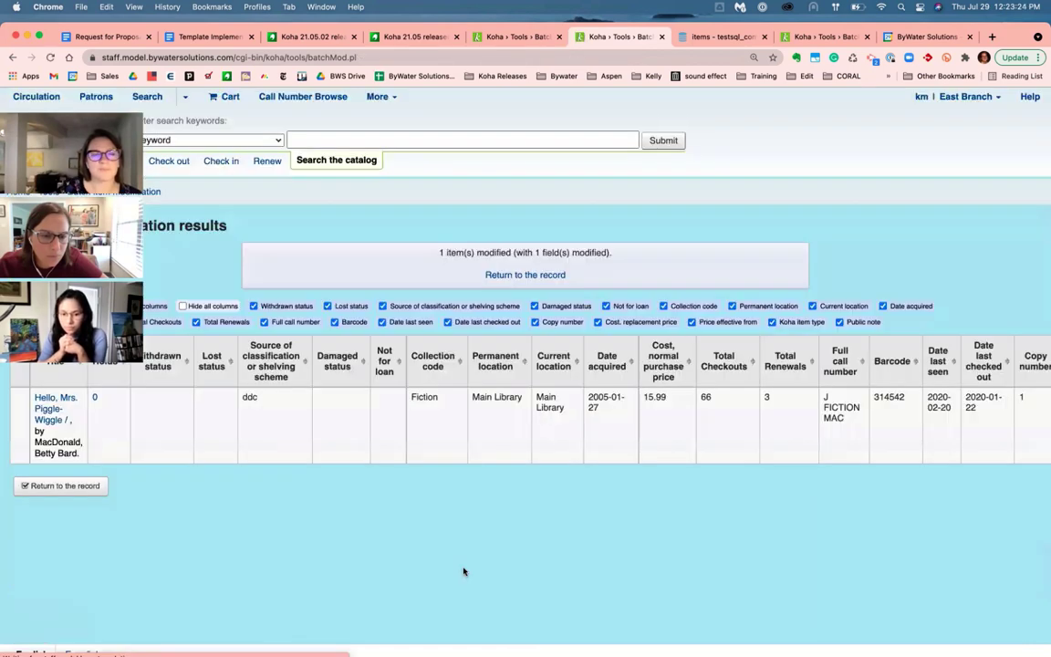
- Open the modified title's record in a new browser tab and check the public note in its holdings
{"action": "right_click", "coordinate": [42, 399]}
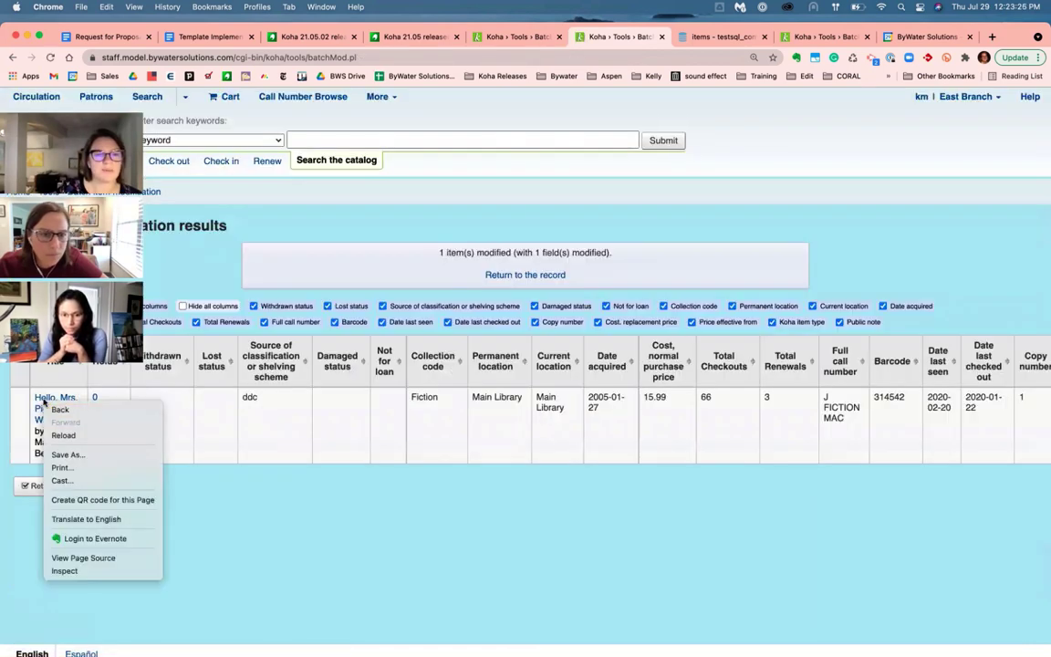
{"action": "right_click", "coordinate": [42, 399]}
{"action": "key", "text": "Escape"}
{"action": "right_click", "coordinate": [53, 399]}
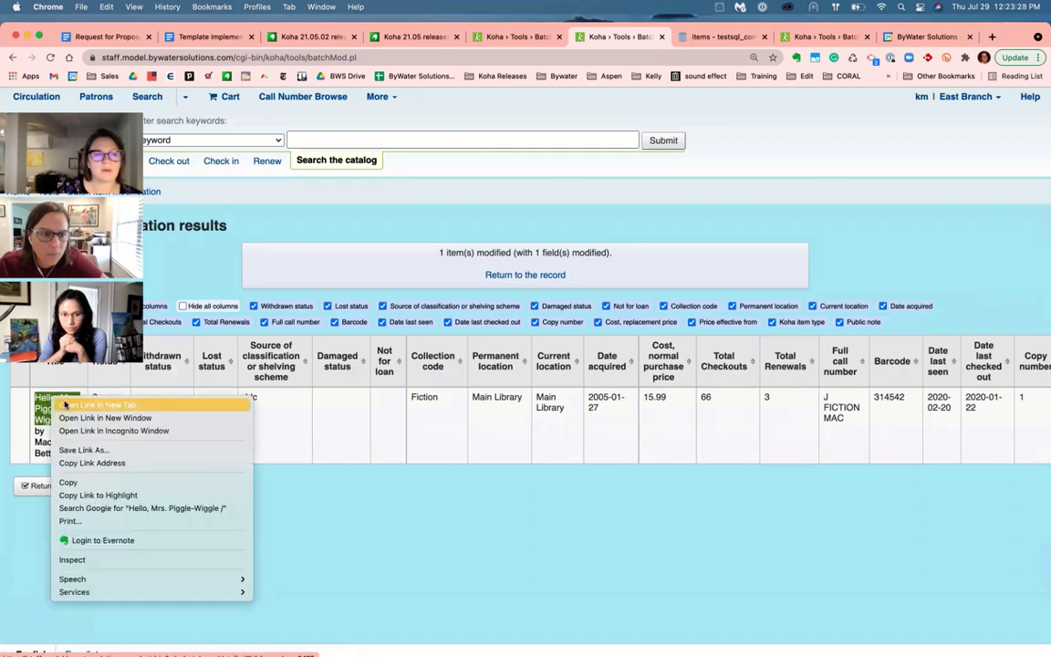
{"action": "left_click", "coordinate": [66, 404]}
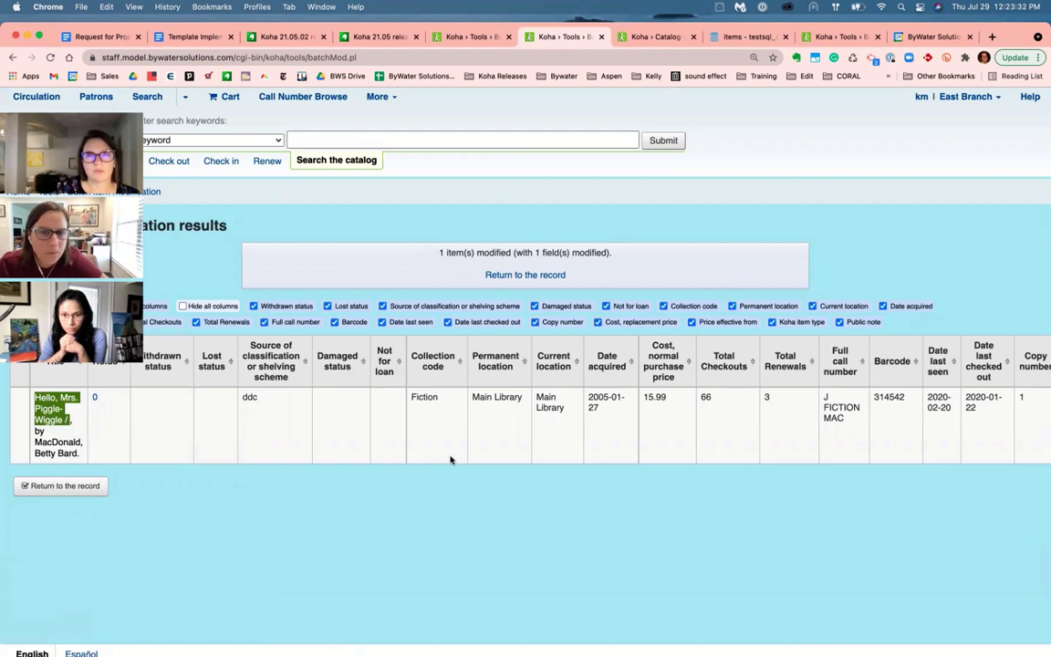
{"action": "left_click", "coordinate": [659, 38]}
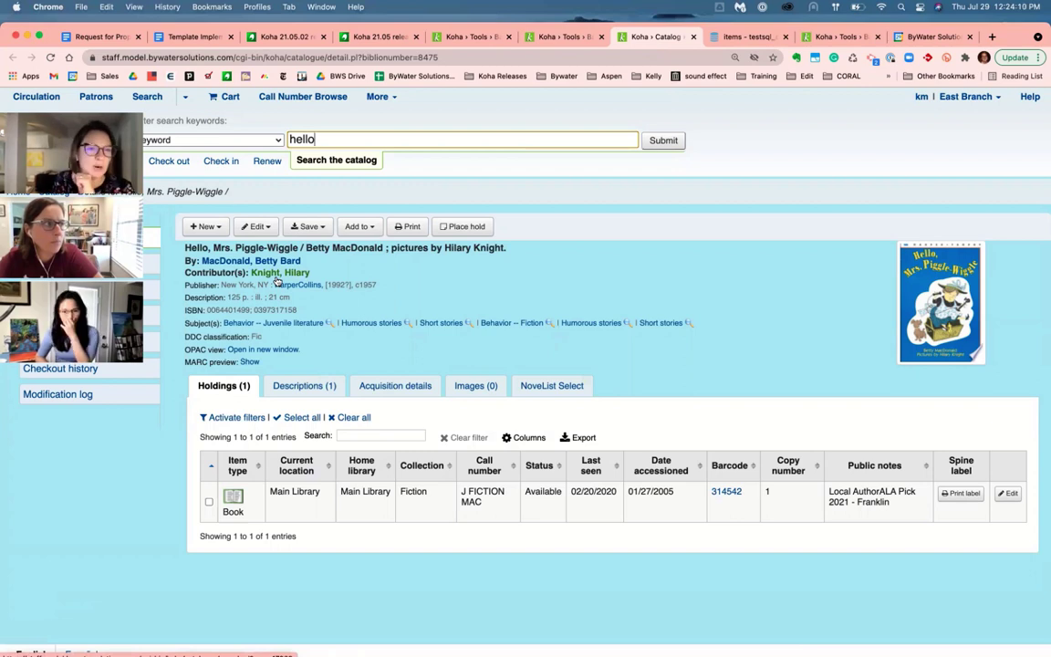
- Find the "Materials Specified" report at the end of the saved reports list and run it
{"action": "left_click", "coordinate": [380, 97]}
{"action": "left_click", "coordinate": [370, 219]}
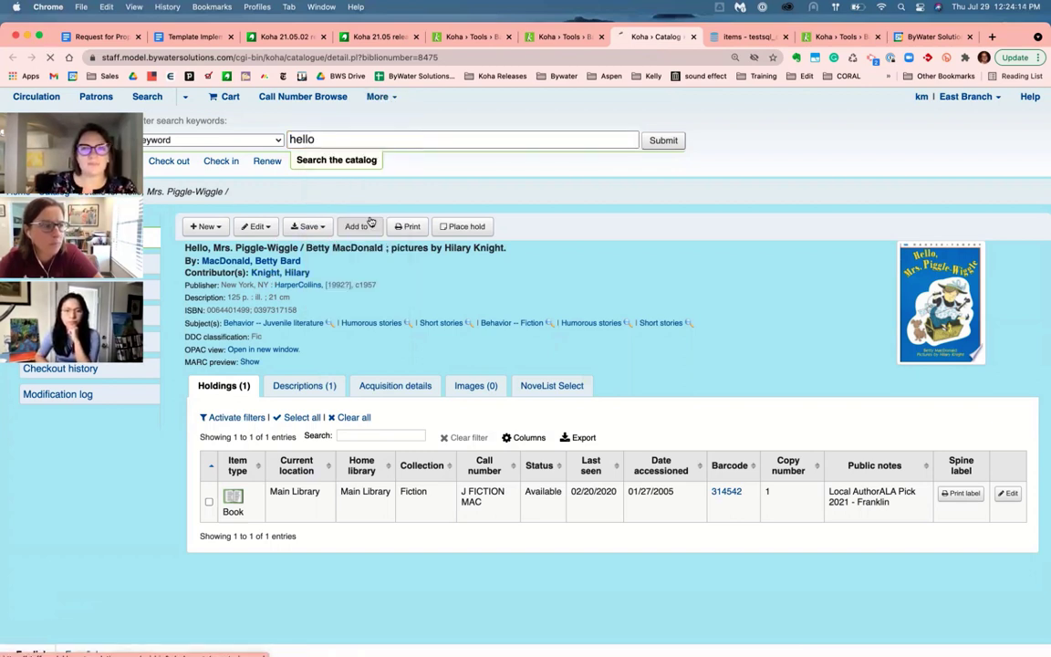
{"action": "left_click", "coordinate": [227, 290]}
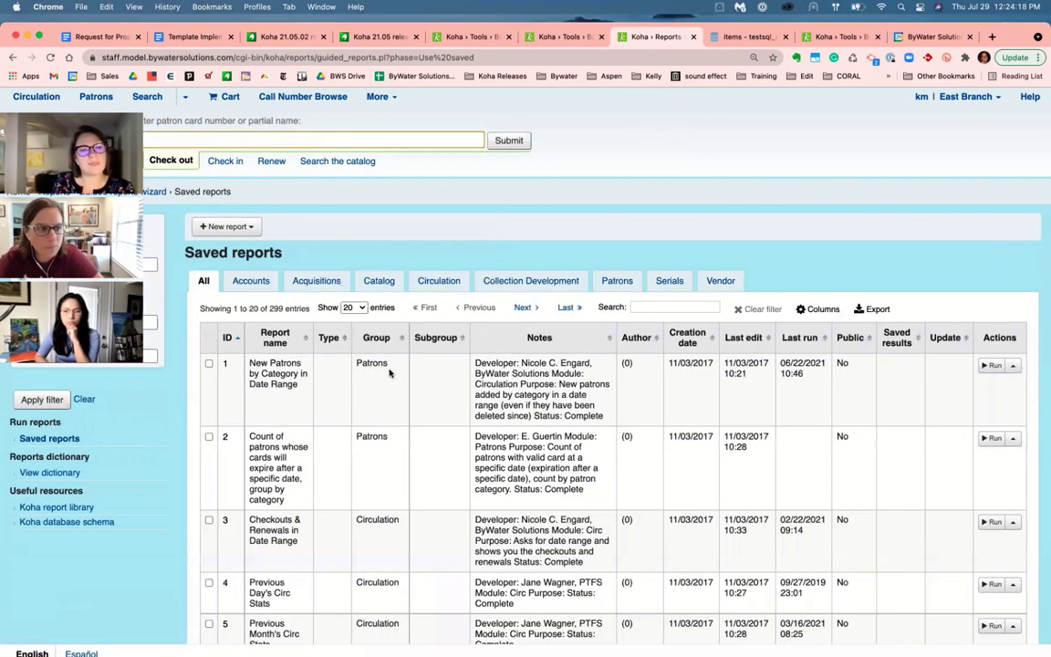
{"action": "left_click", "coordinate": [578, 309]}
{"action": "scroll", "coordinate": [532, 317], "scroll_direction": "down", "scroll_amount": 10}
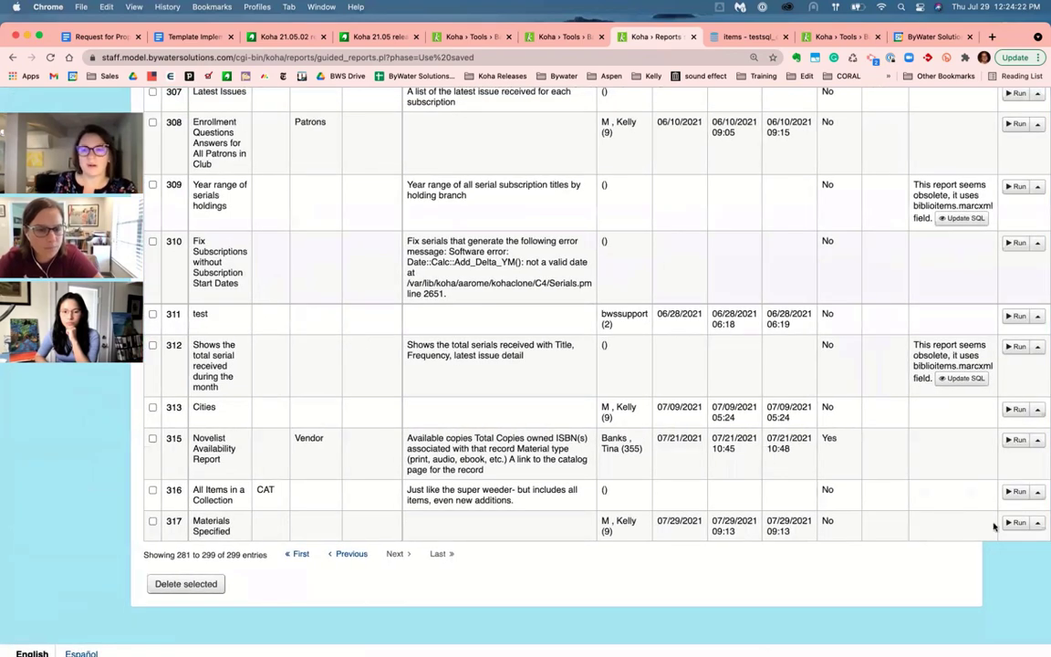
{"action": "left_click", "coordinate": [1013, 522]}
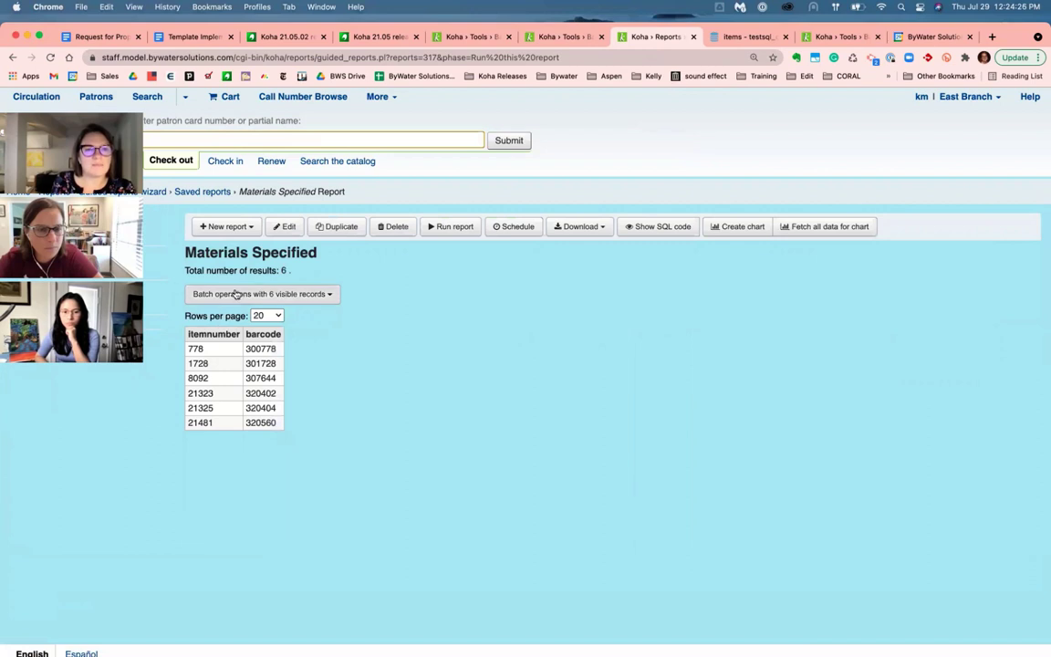
- Show the report's SQL code and examine the query that selects item numbers and barcodes by materials value
{"action": "left_click", "coordinate": [638, 229]}
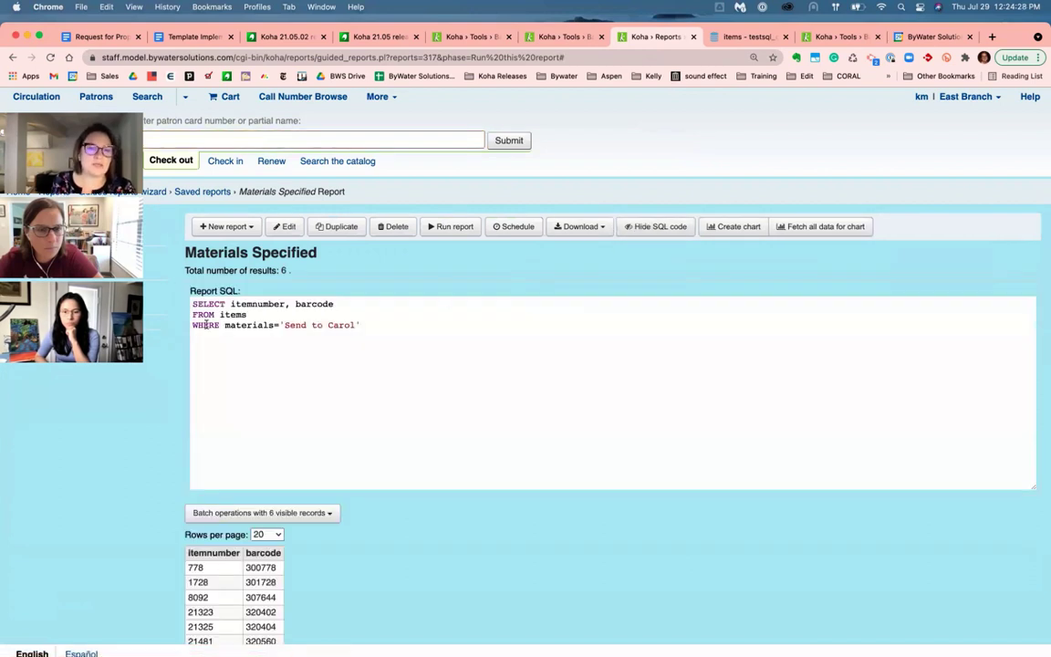
{"action": "key", "text": "super+a"}
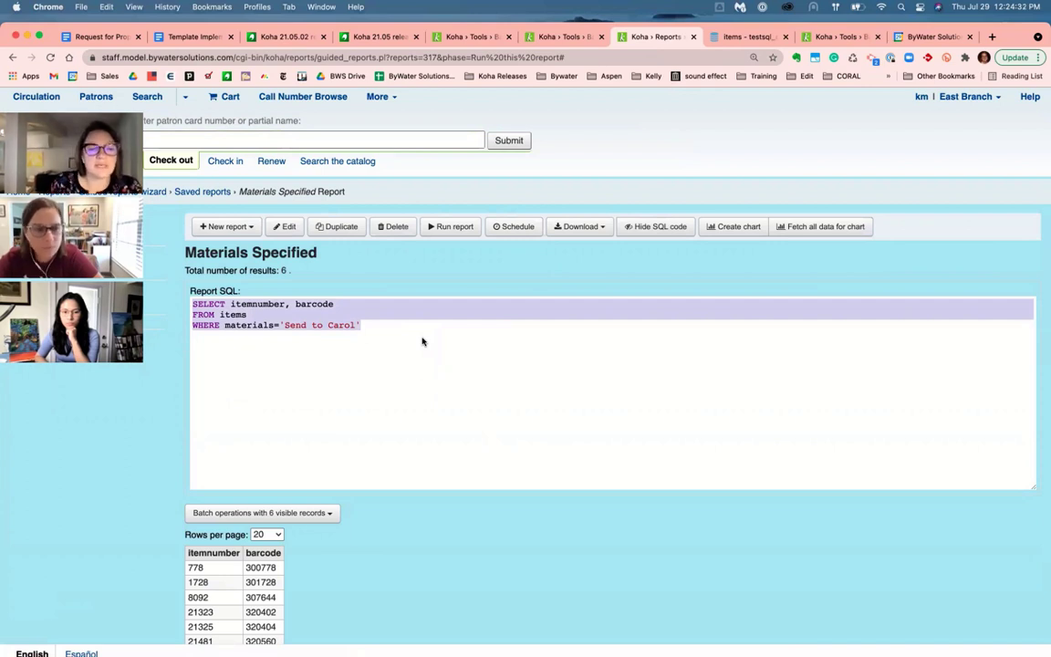
{"action": "scroll", "coordinate": [448, 465], "scroll_direction": "down", "scroll_amount": 1}
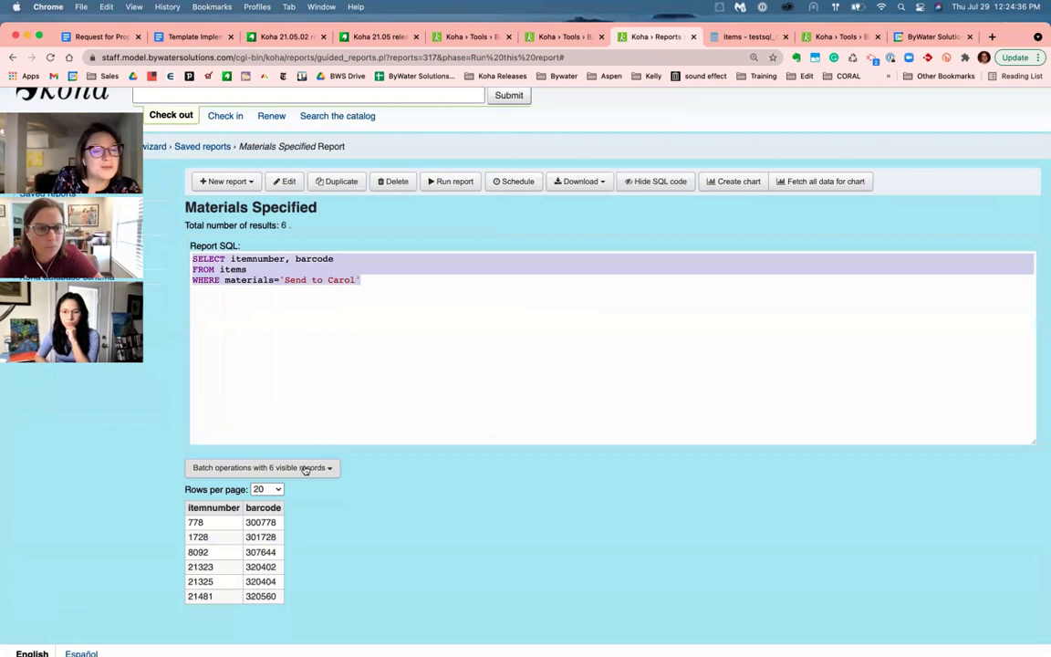
- Send all visible items from the report results to batch item modification
{"action": "left_click", "coordinate": [305, 469]}
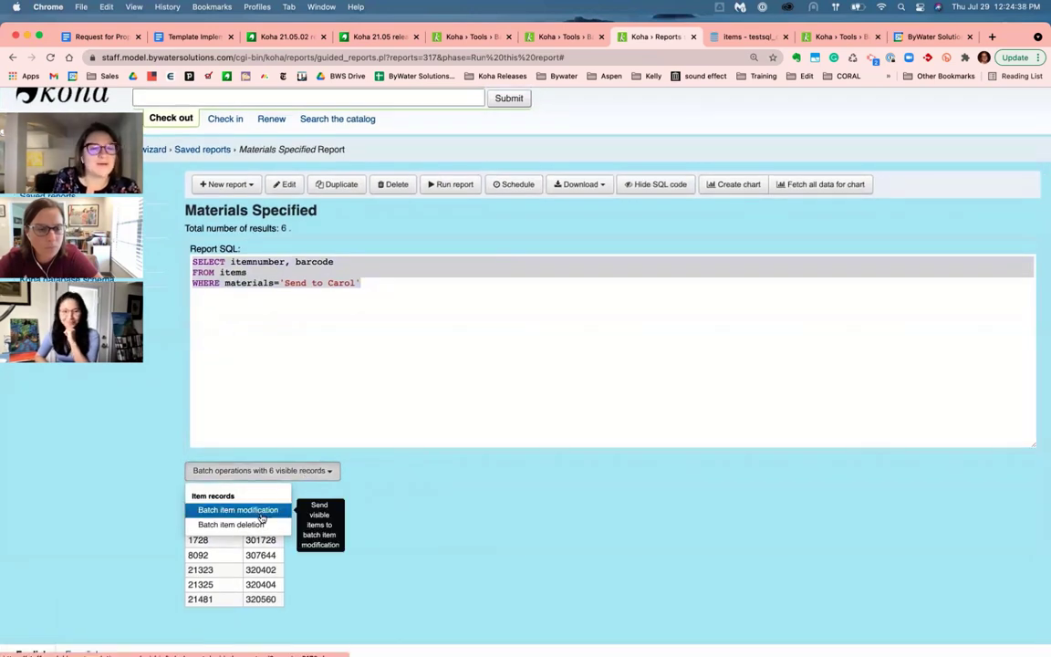
{"action": "left_click", "coordinate": [395, 563]}
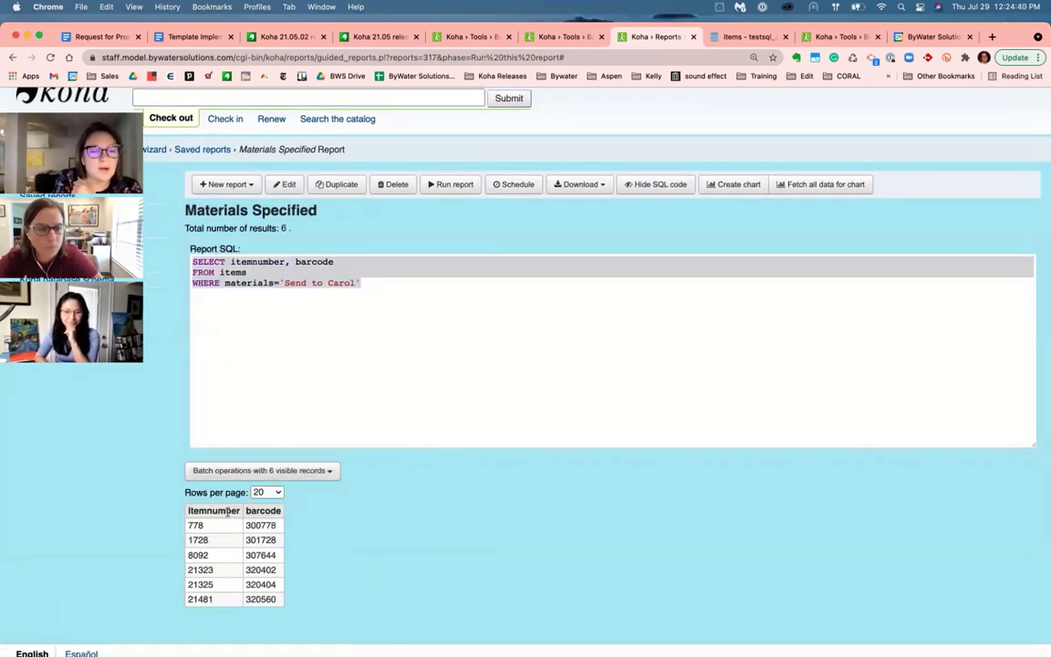
{"action": "left_click_drag", "start_coordinate": [189, 511], "coordinate": [241, 512]}
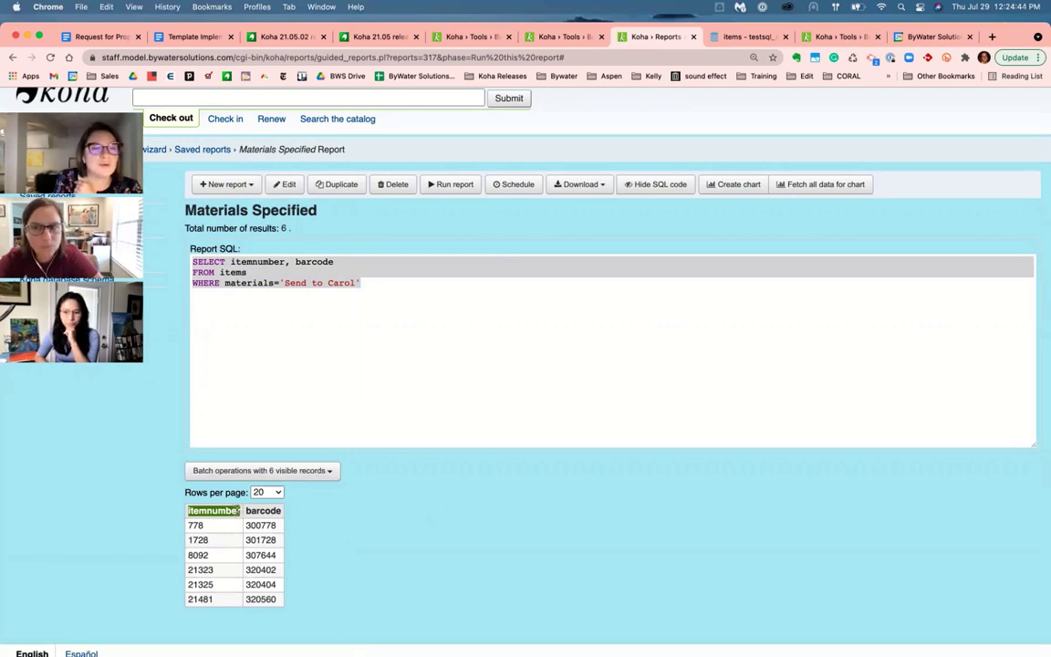
{"action": "left_click", "coordinate": [315, 471]}
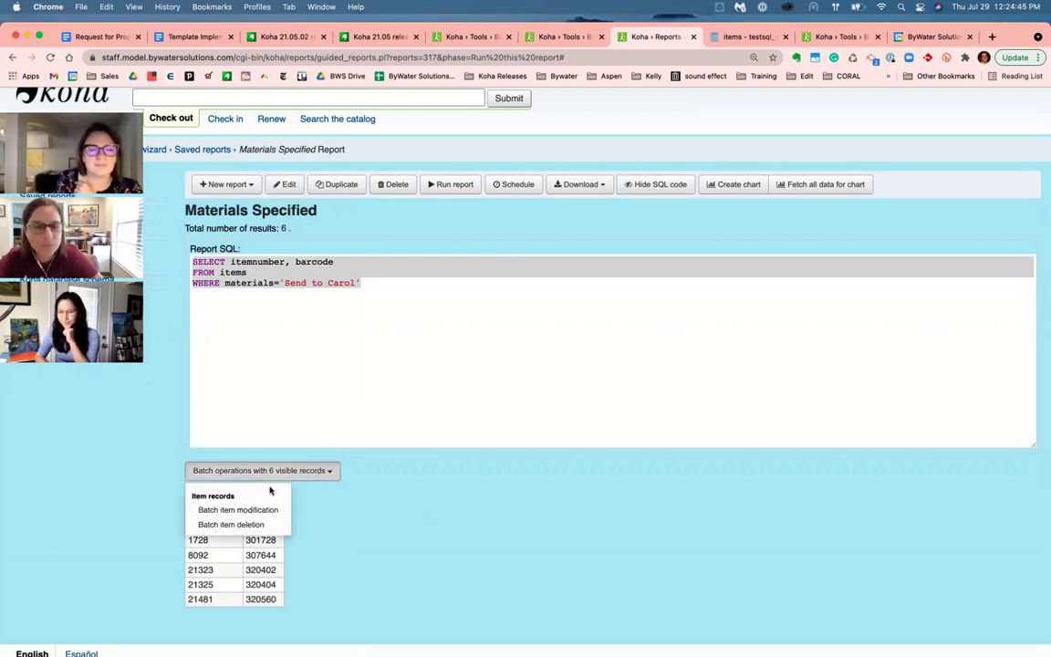
{"action": "left_click", "coordinate": [242, 509]}
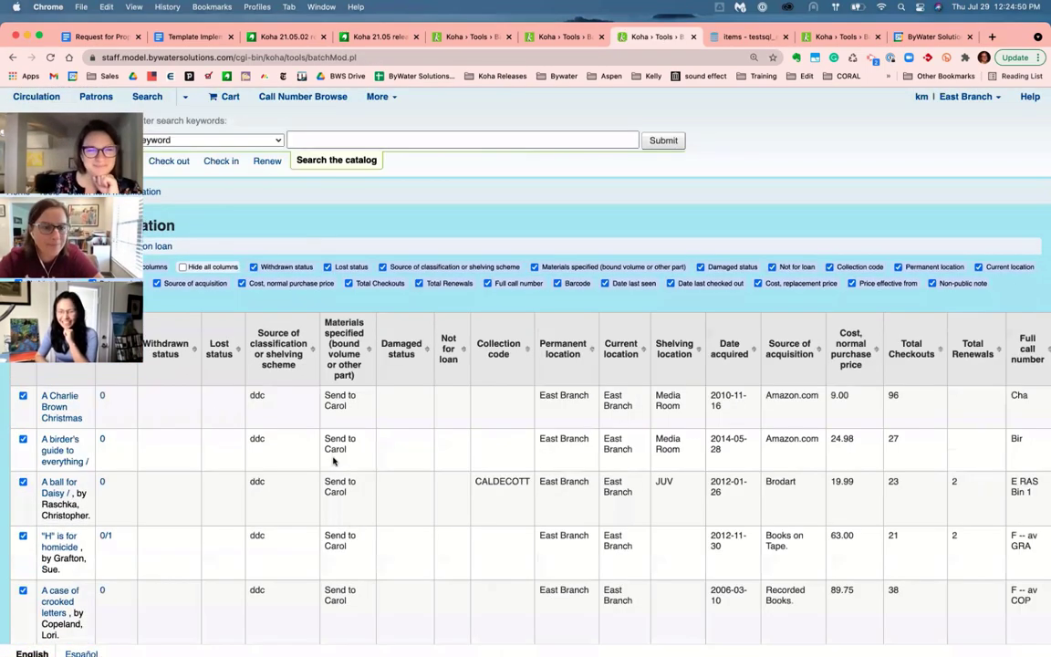
- Review the items' Materials specified values and switch that field to regex substitution
{"action": "scroll", "coordinate": [361, 411], "scroll_direction": "down", "scroll_amount": 3}
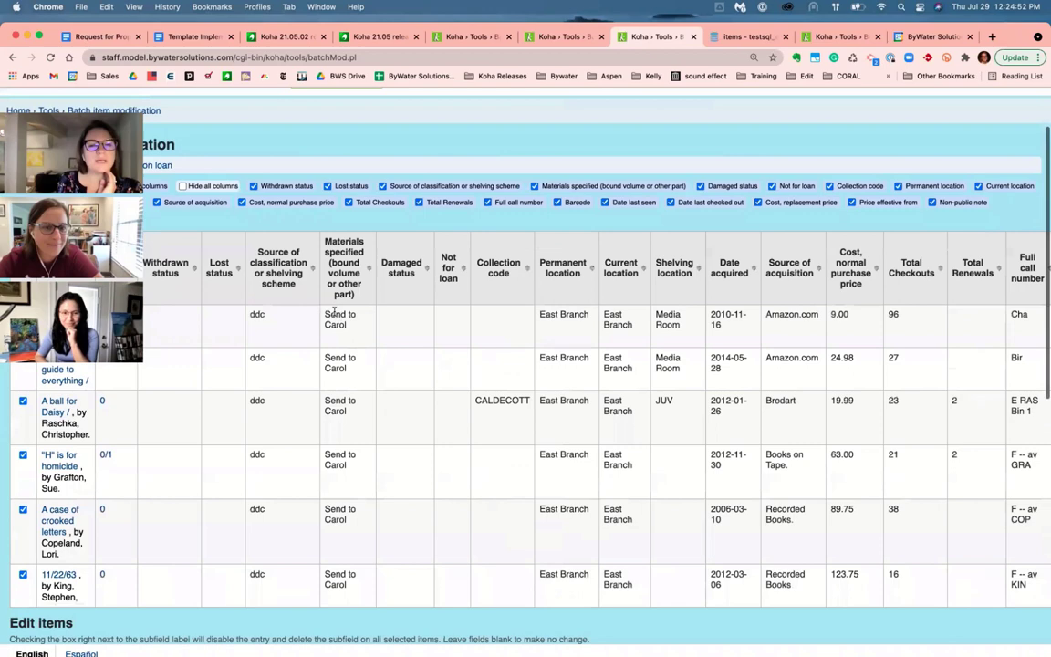
{"action": "scroll", "coordinate": [328, 292], "scroll_direction": "up", "scroll_amount": 1}
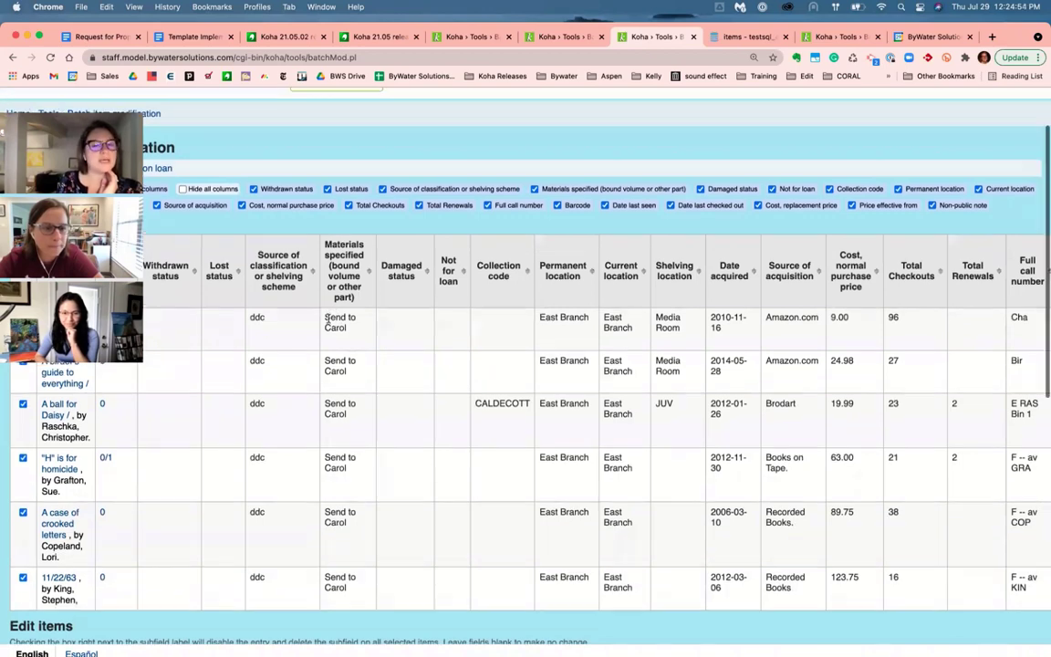
{"action": "scroll", "coordinate": [335, 357], "scroll_direction": "down", "scroll_amount": 8}
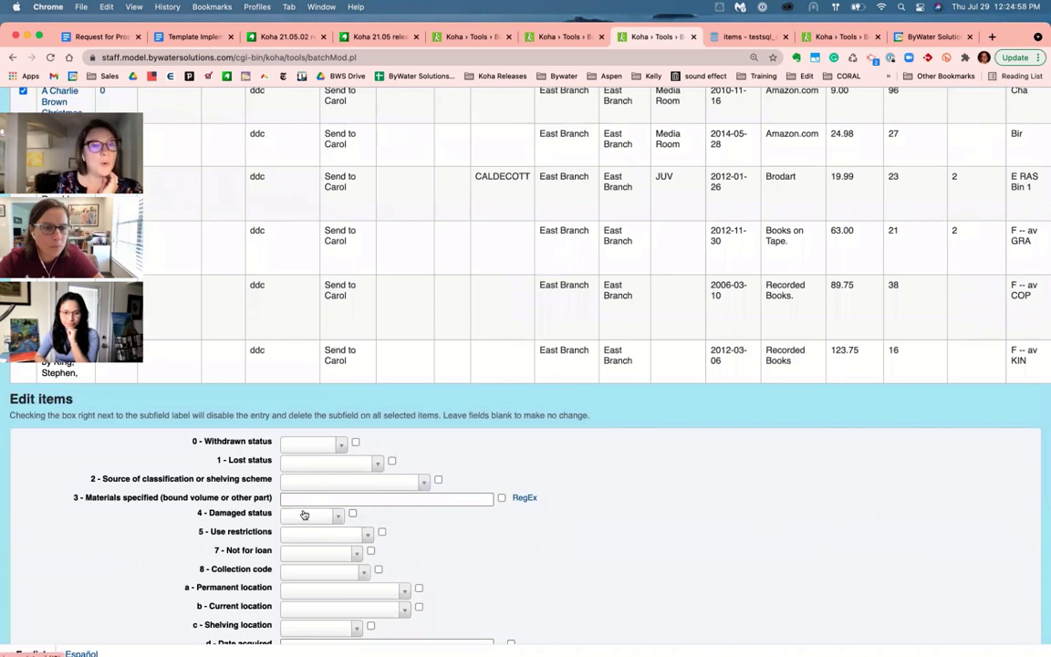
{"action": "left_click", "coordinate": [525, 500]}
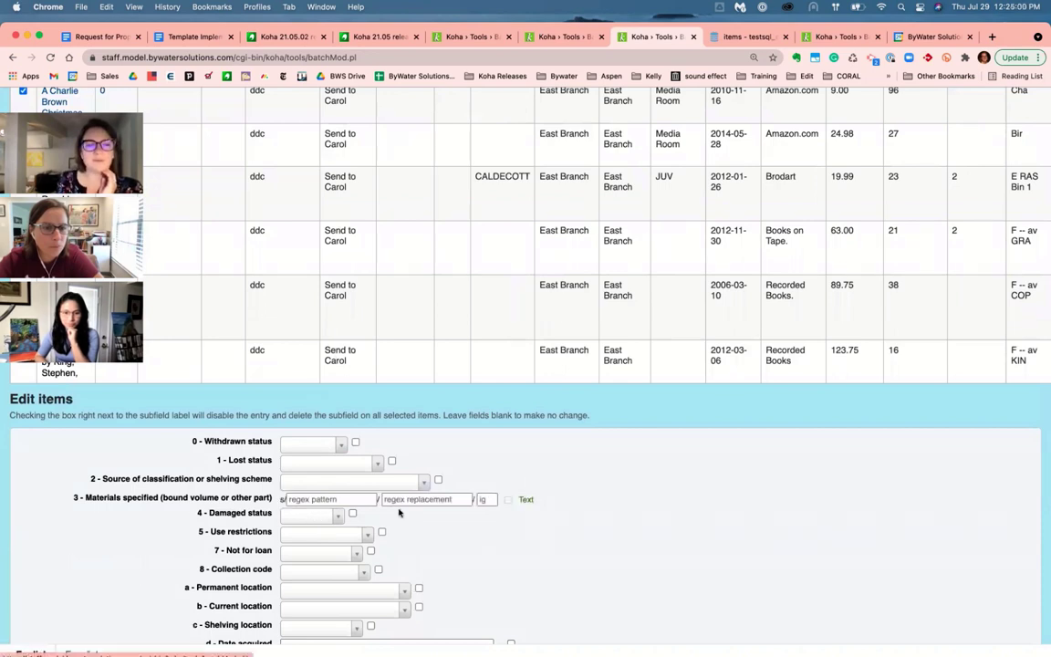
- Replace the recipient's first name in Materials specified with the new recipient's first name, using modifier i, and save the batch modification
{"action": "left_click", "coordinate": [309, 500]}
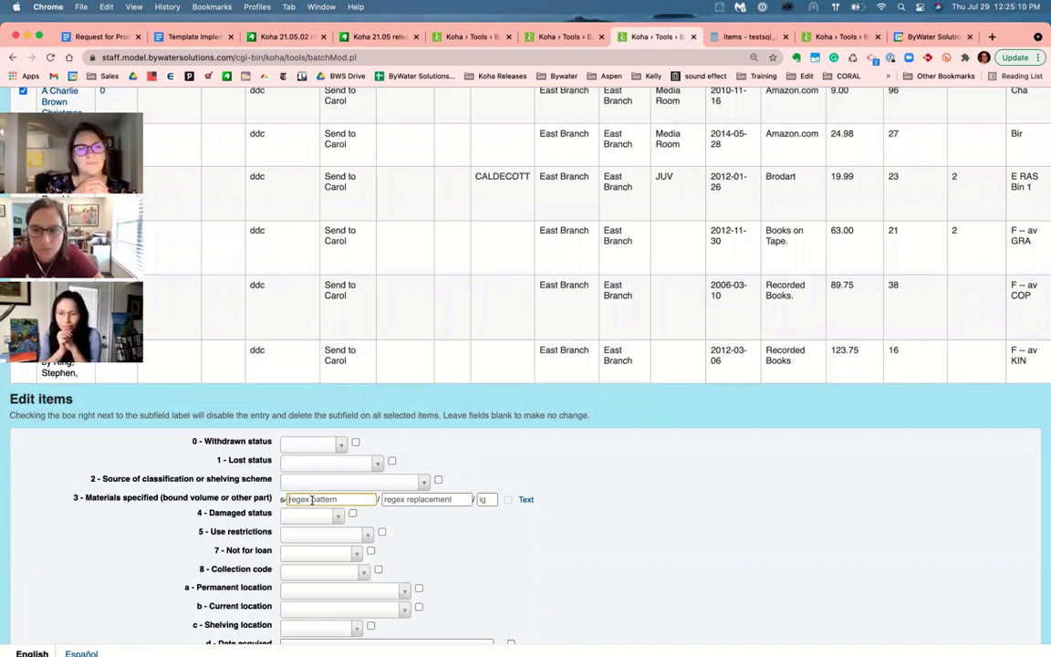
{"action": "type", "text": "Carol"}
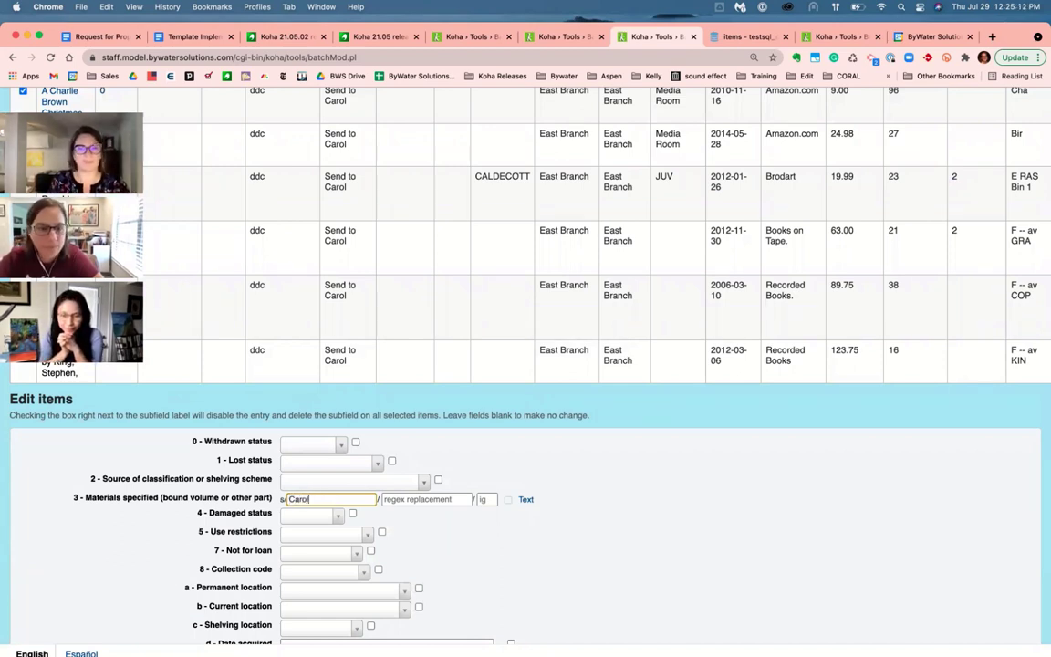
{"action": "key", "text": "Tab"}
{"action": "type", "text": "Brab"}
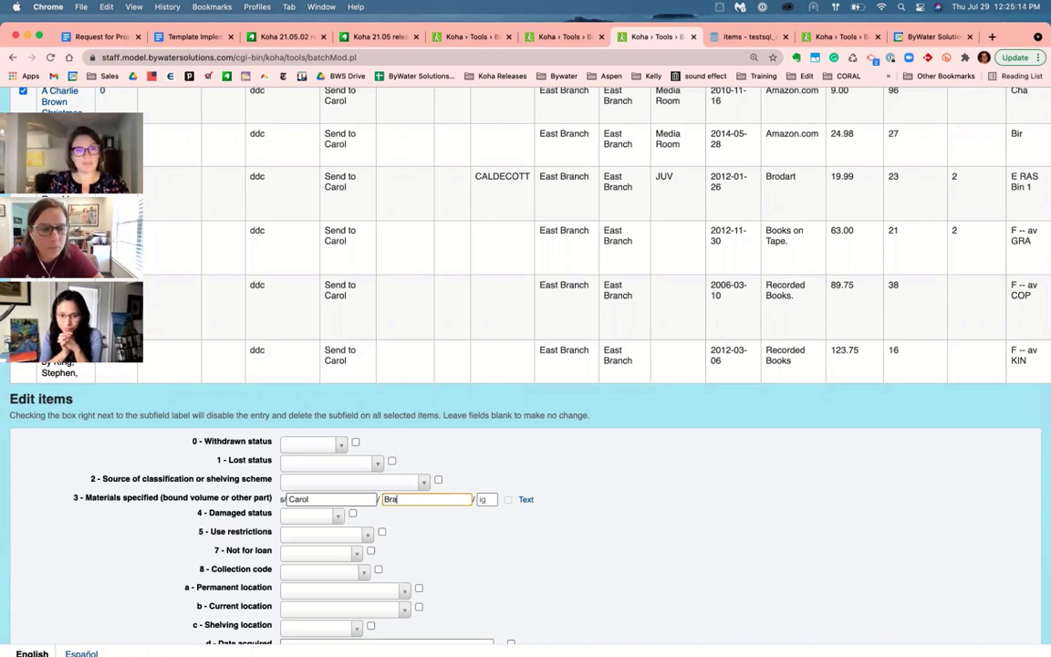
{"action": "key", "text": "BackSpace"}
{"action": "key", "text": "BackSpace"}
{"action": "key", "text": "BackSpace"}
{"action": "type", "text": "arbara"}
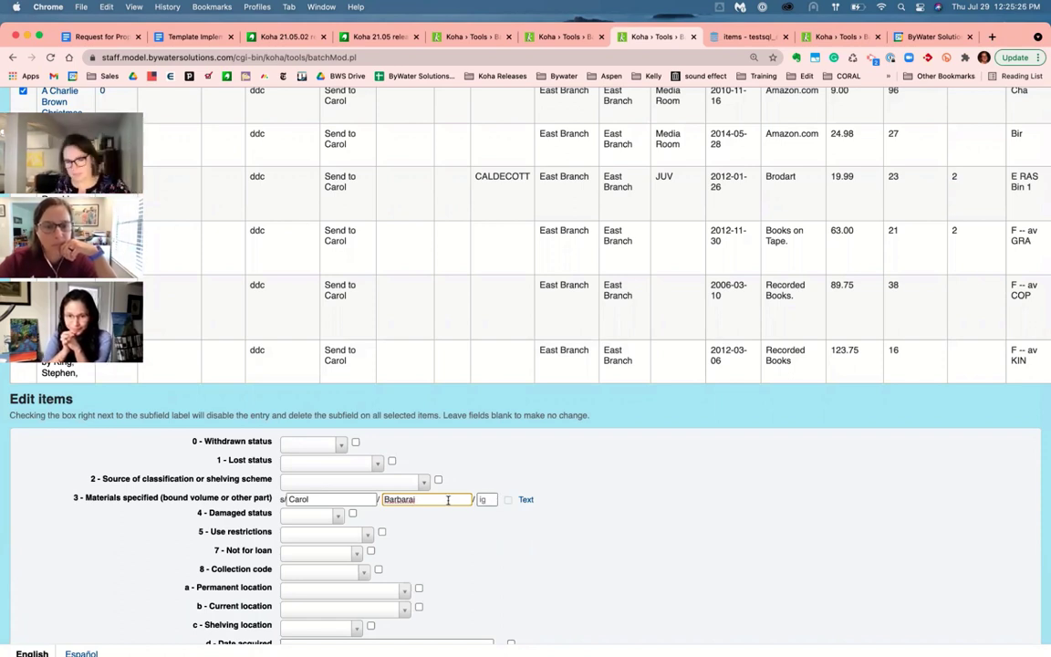
{"action": "left_click", "coordinate": [486, 500]}
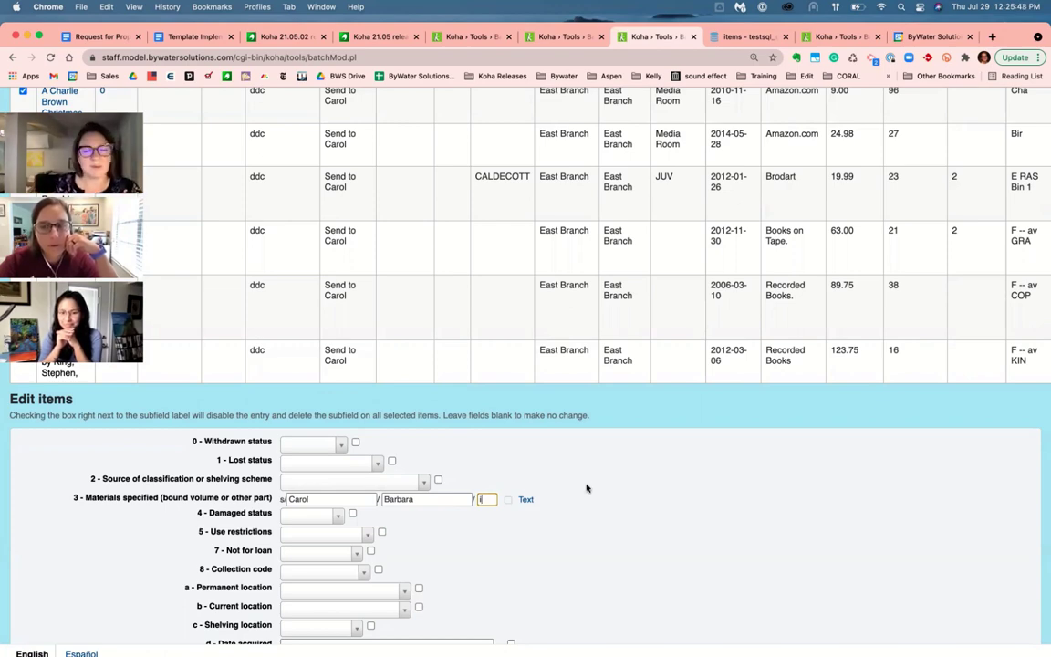
{"action": "scroll", "coordinate": [586, 486], "scroll_direction": "down", "scroll_amount": 3}
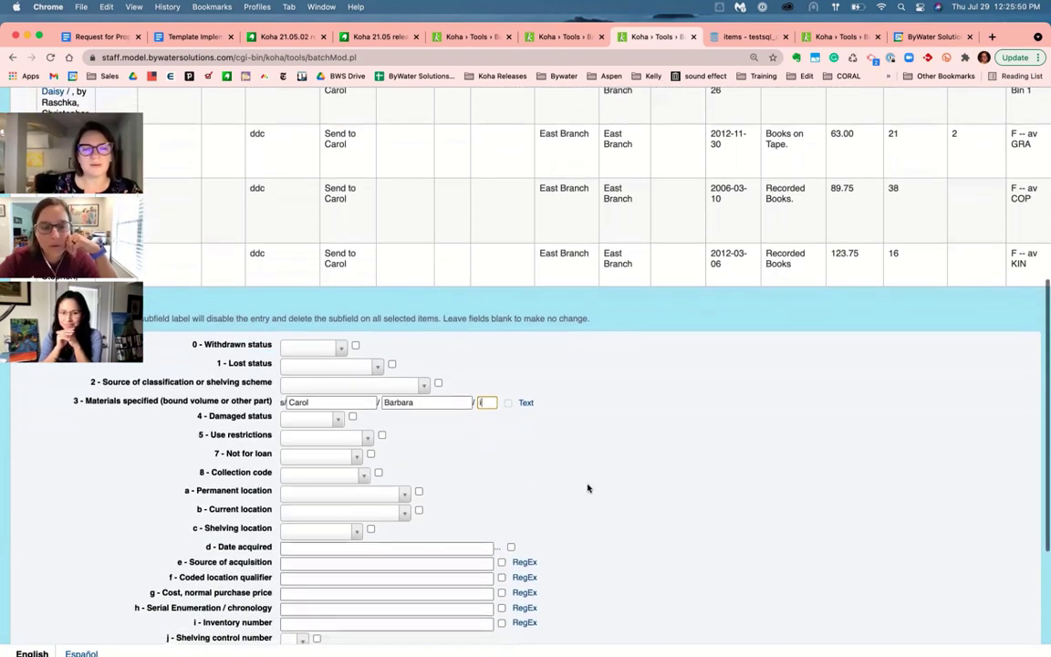
{"action": "scroll", "coordinate": [588, 489], "scroll_direction": "down", "scroll_amount": 6}
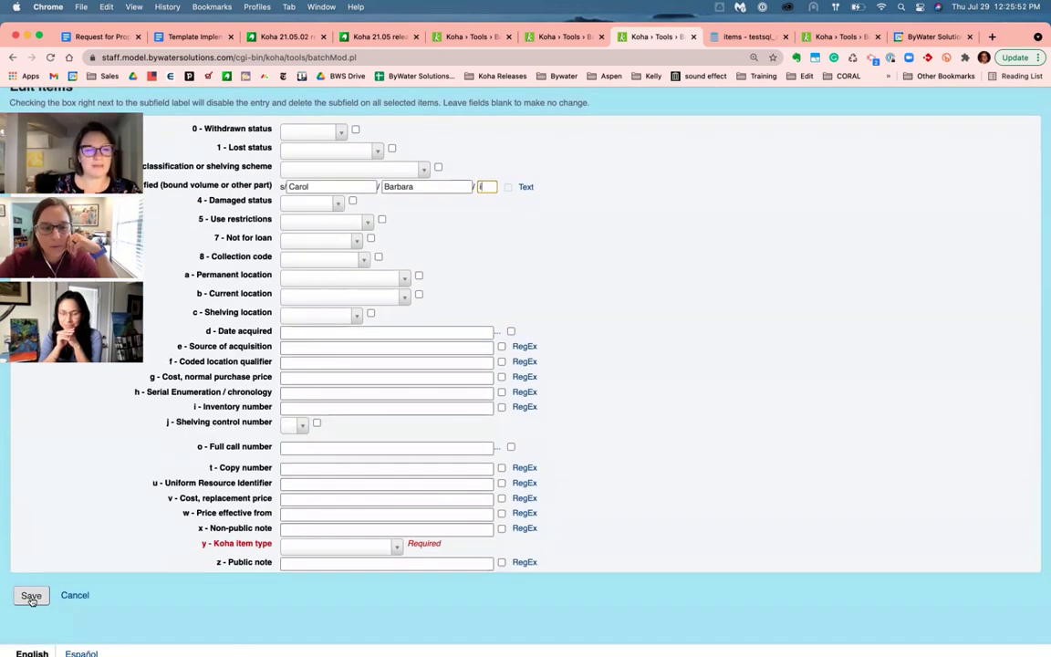
{"action": "left_click", "coordinate": [32, 592]}
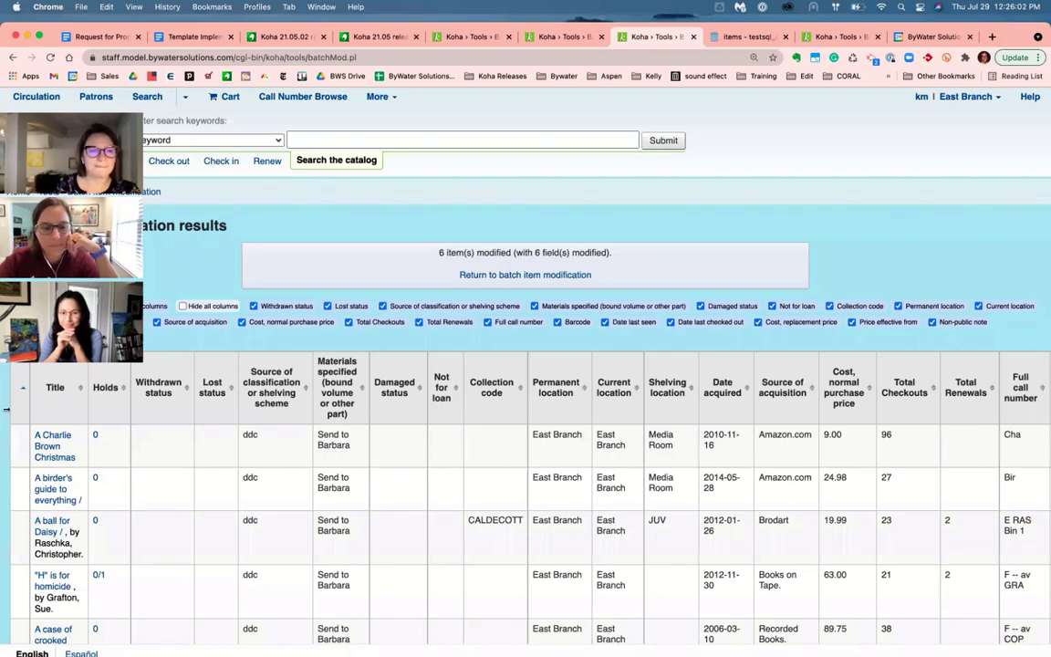
- Open the record of "A Charlie Brown Christmas" and check the Materials specified value in its holdings
{"action": "left_click", "coordinate": [47, 447]}
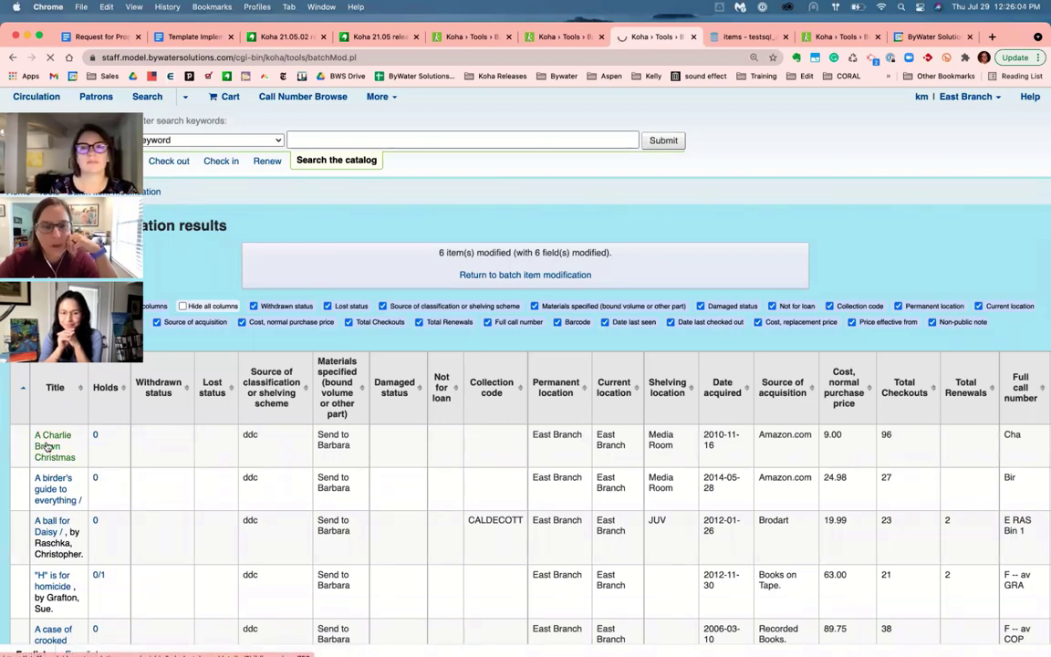
{"action": "scroll", "coordinate": [884, 389], "scroll_direction": "down", "scroll_amount": 1}
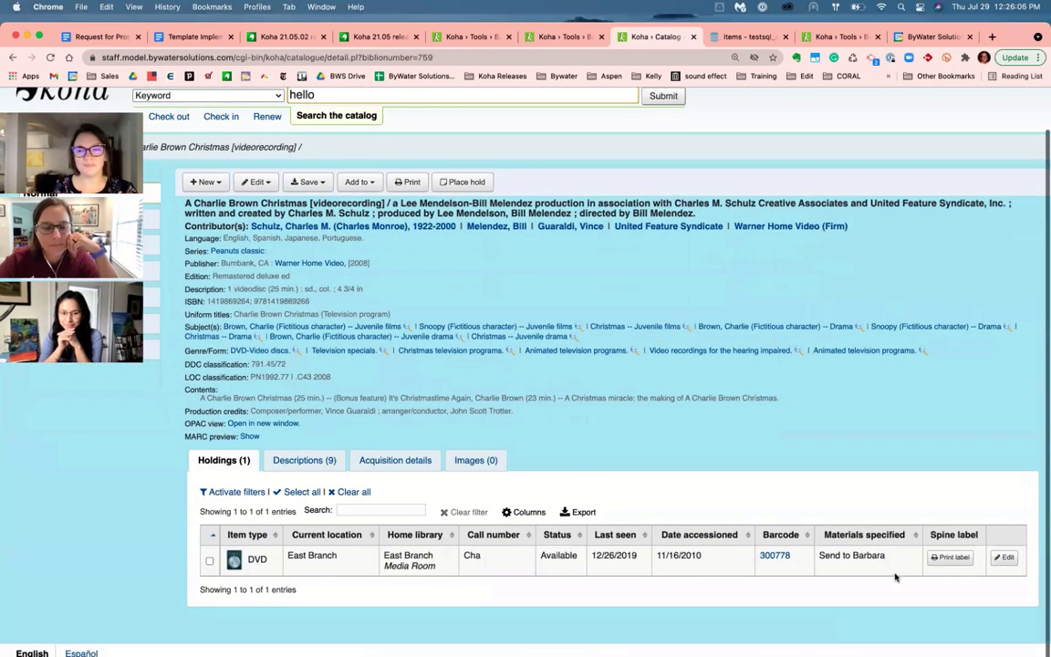